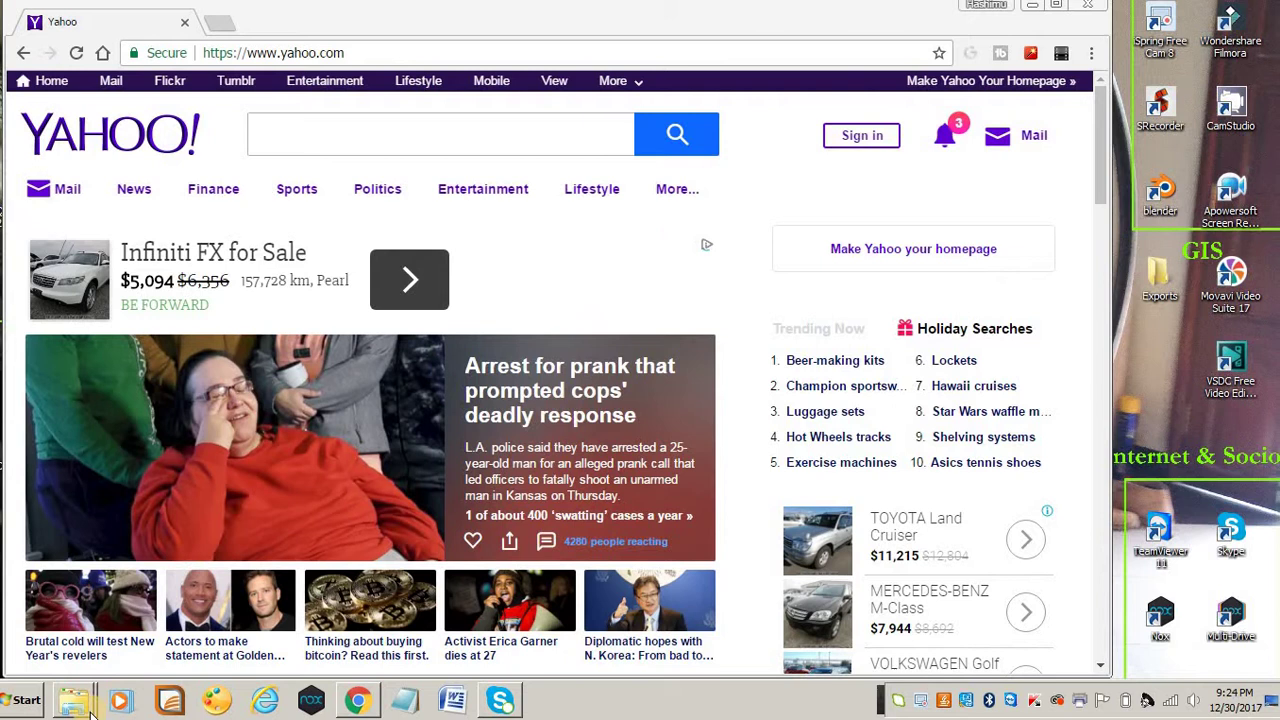
Open D:\New folder, play the 14,755 KB MP4 to check it, then close the player and restore the folder window down
mouse_move(88, 692)
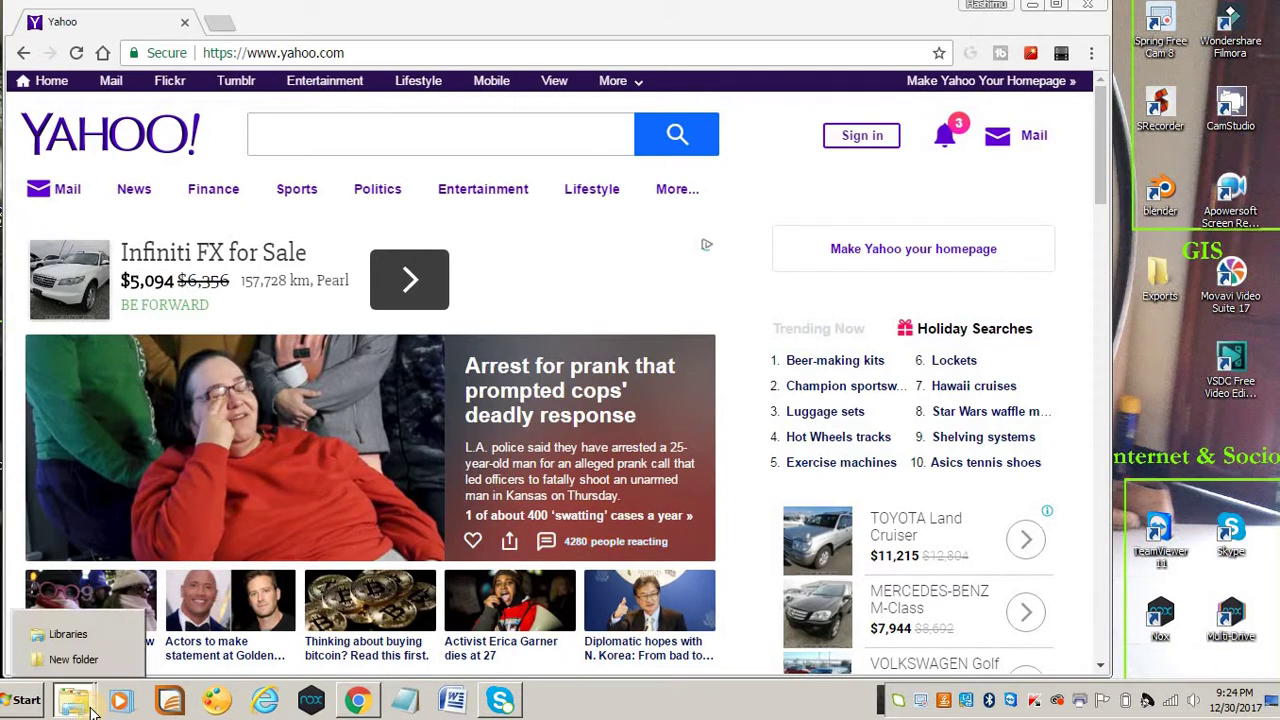
left_click(73, 659)
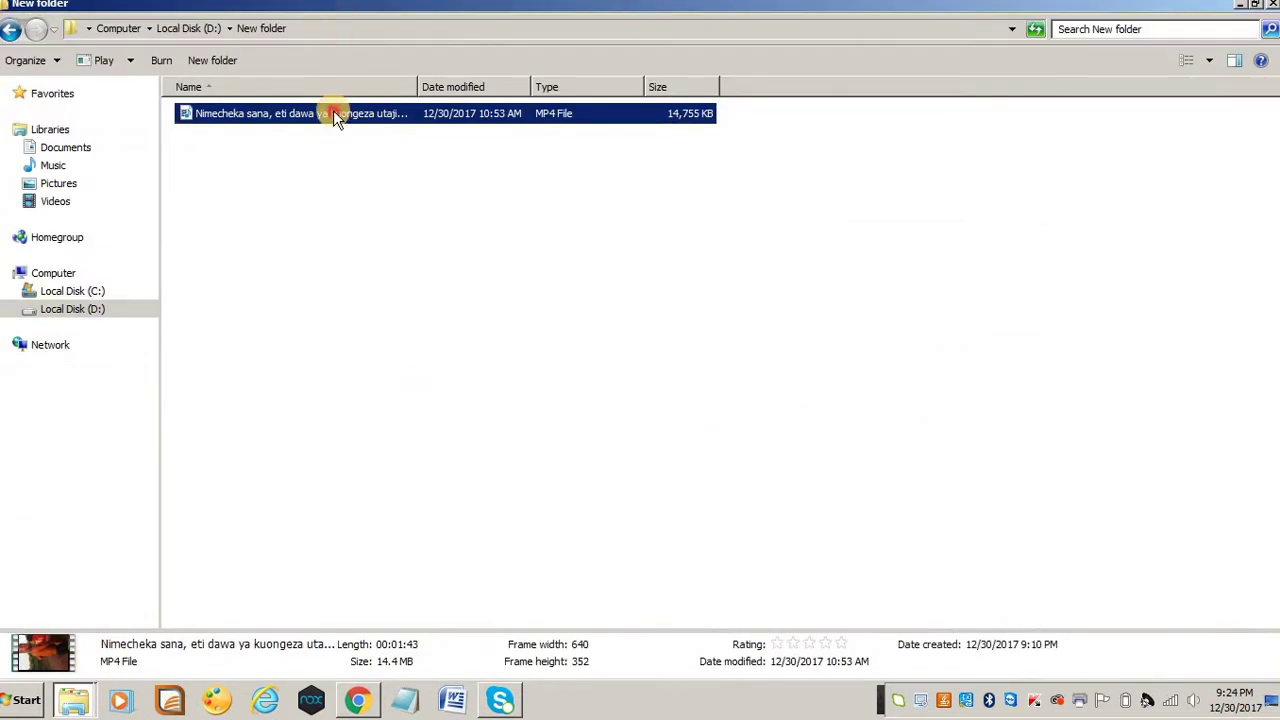
double_click(336, 114)
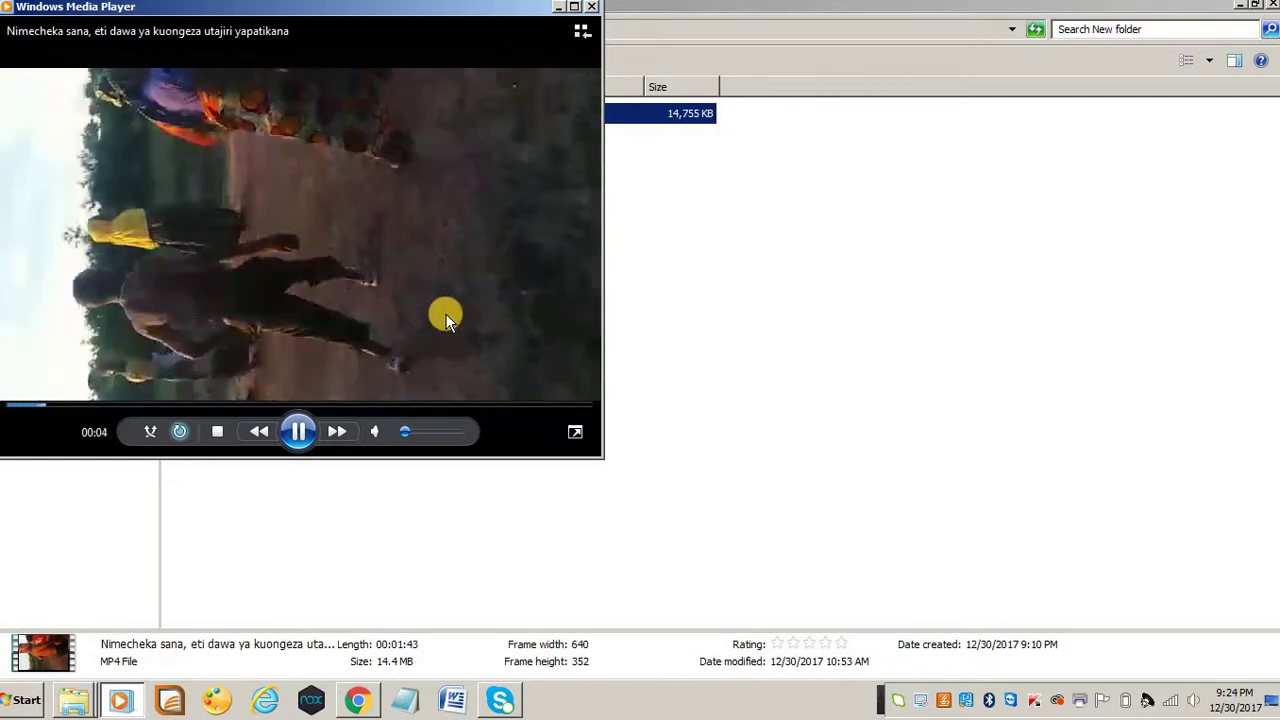
left_click(591, 7)
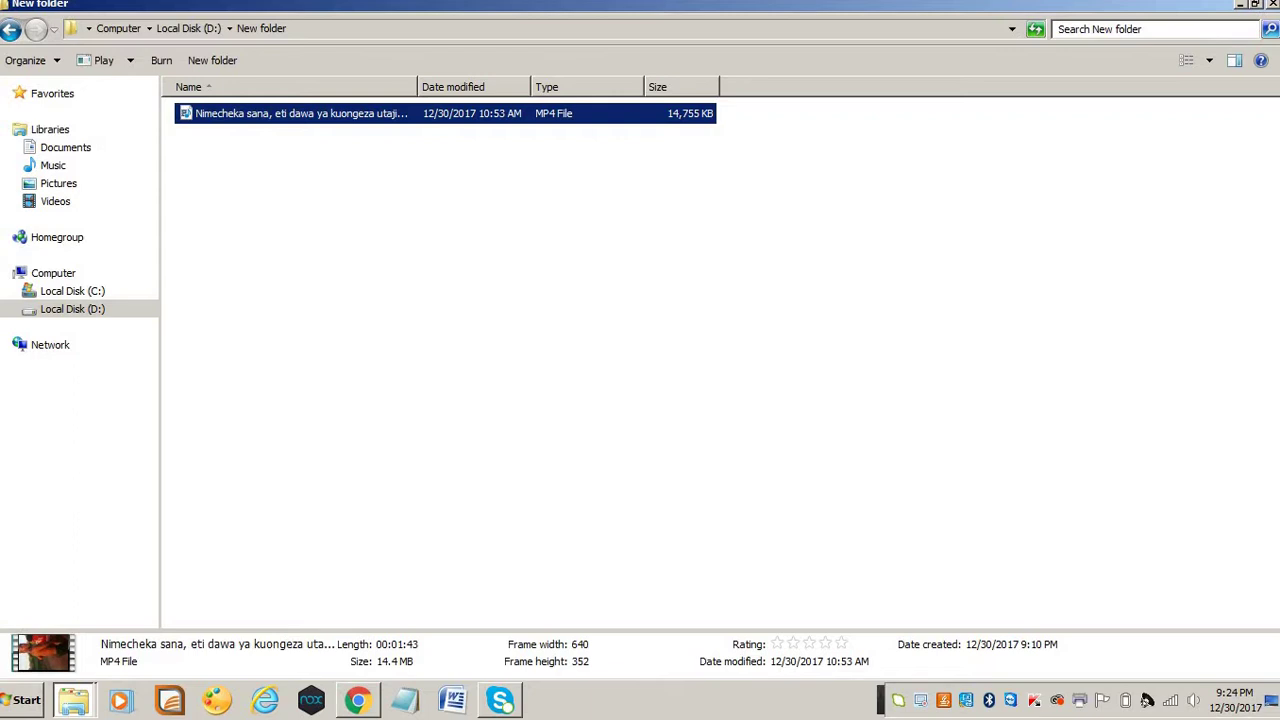
left_click(1255, 4)
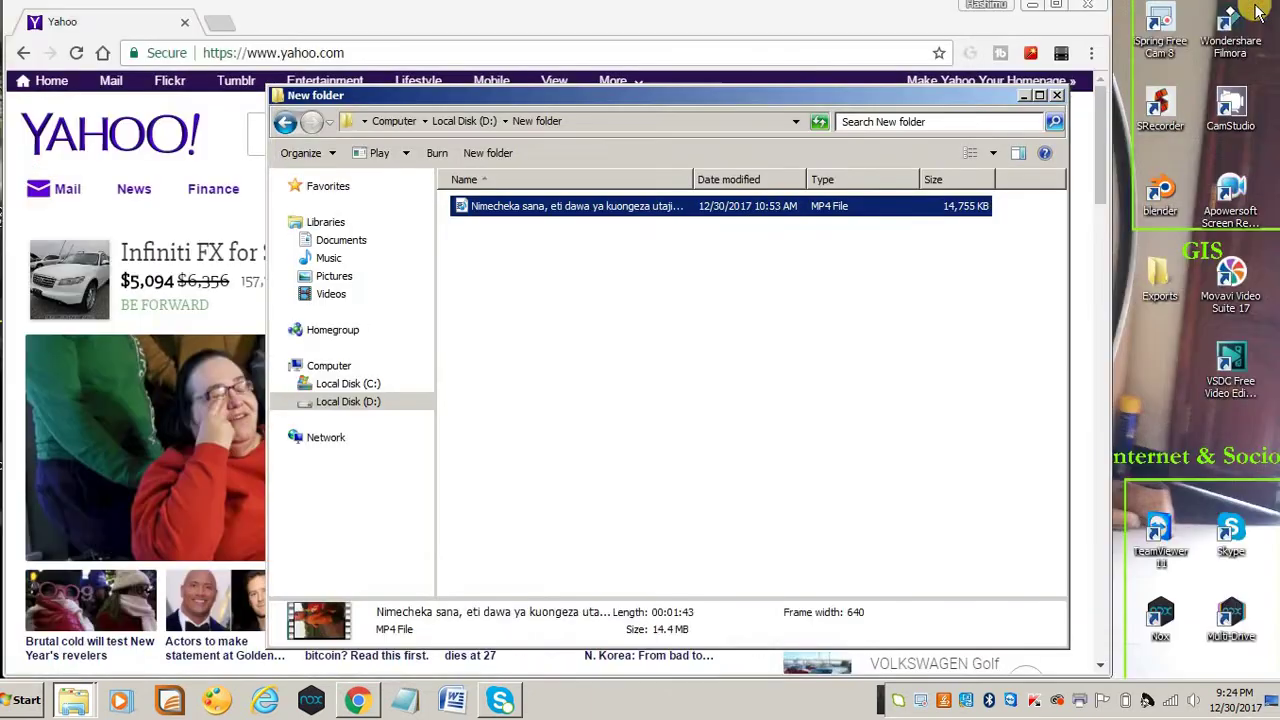
Load google.com in the browser and search for 'vsdc free video editor'
left_click(910, 33)
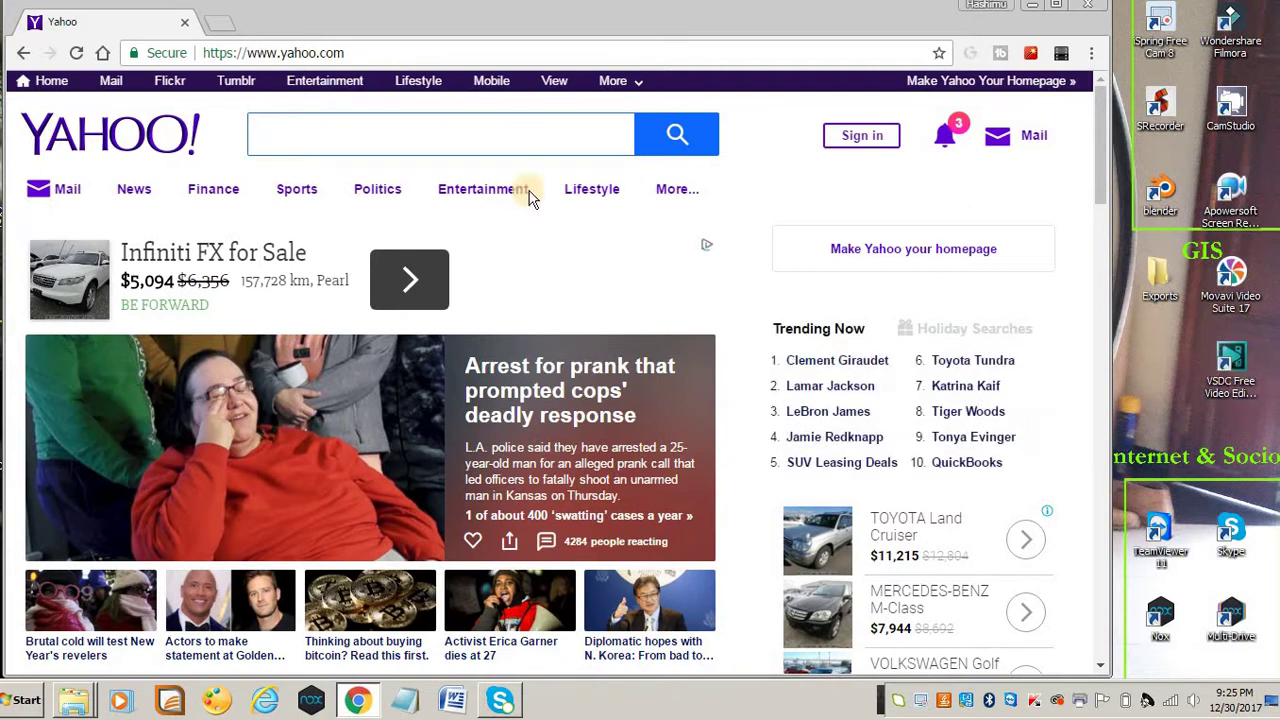
left_click(486, 47)
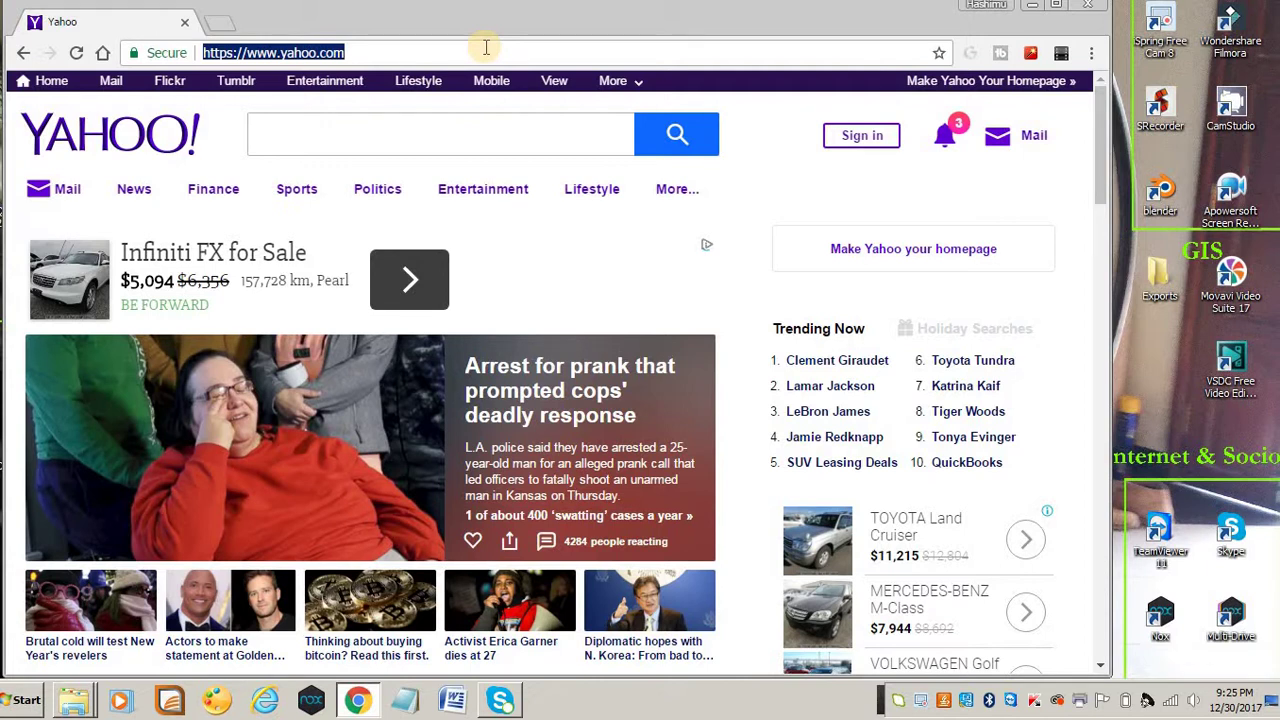
type("google")
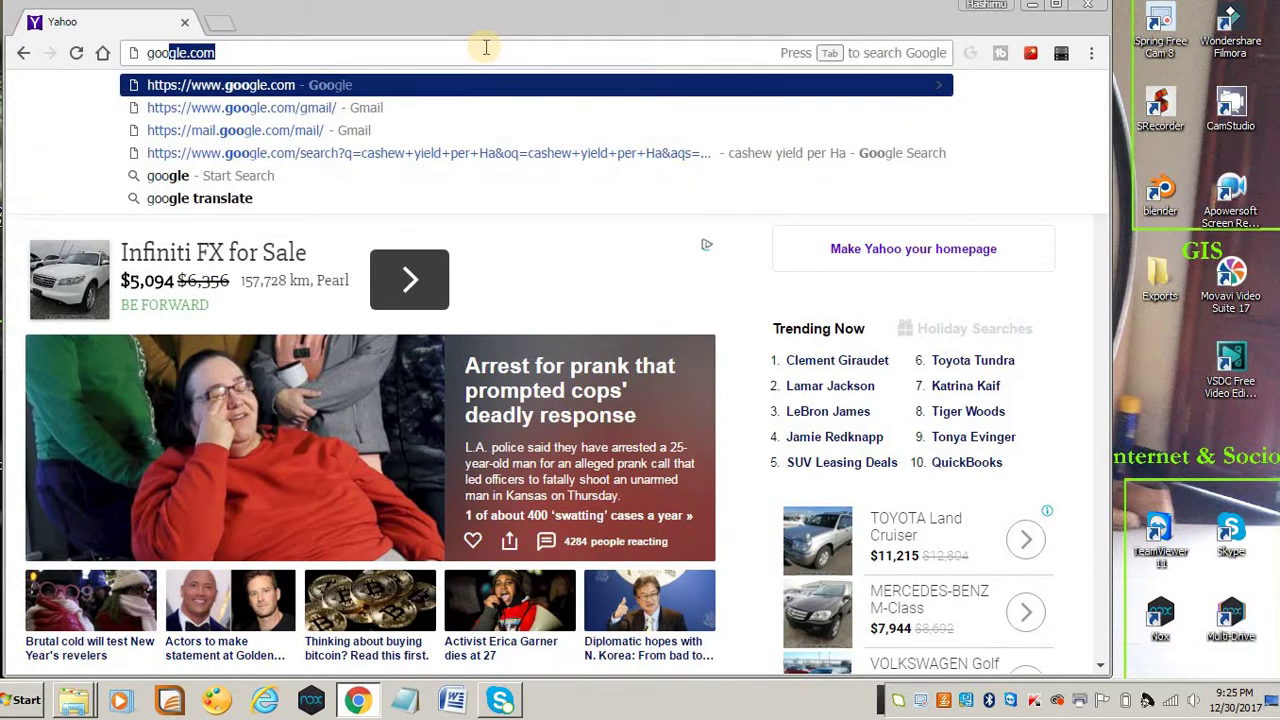
key("Return")
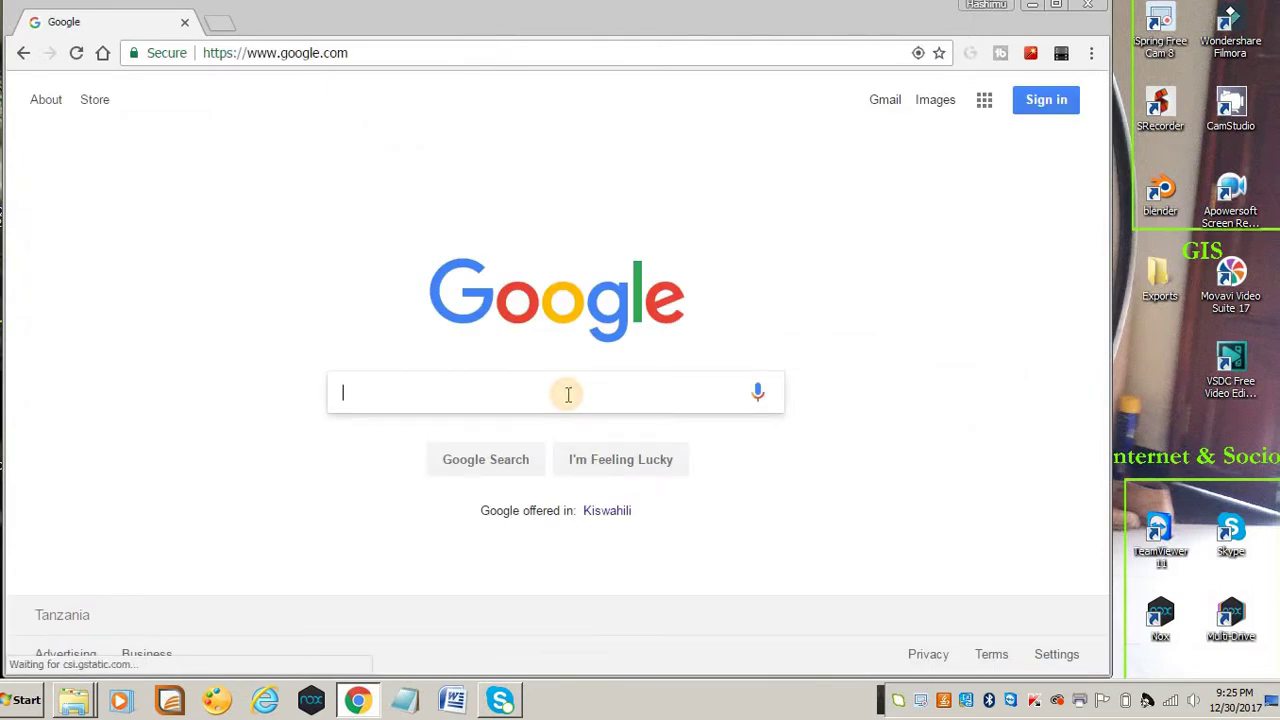
type("v")
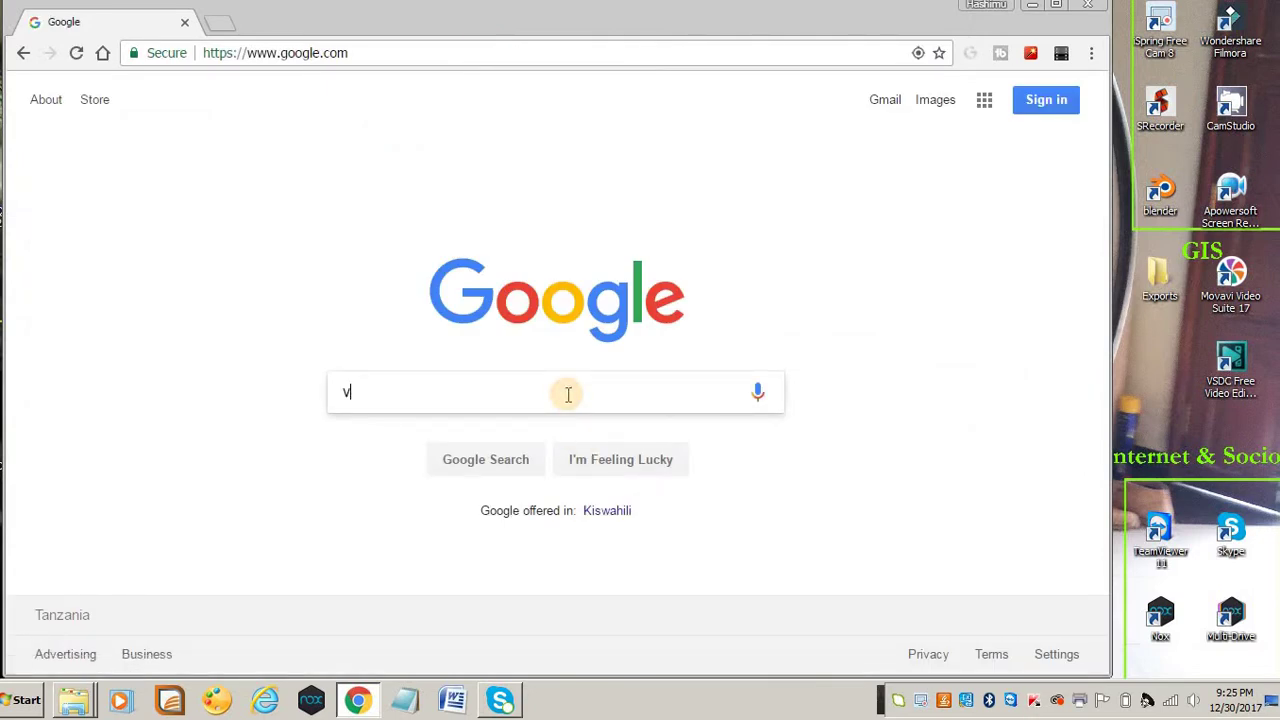
type("sdc fre")
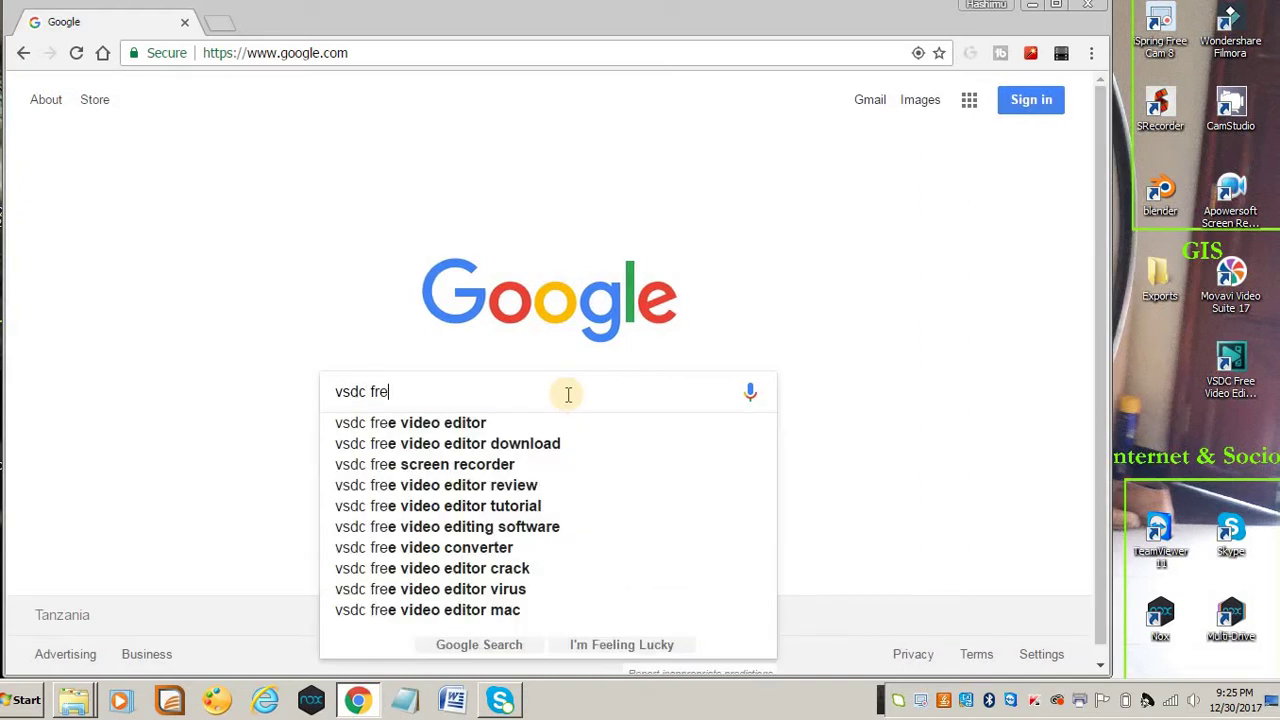
type("e vid")
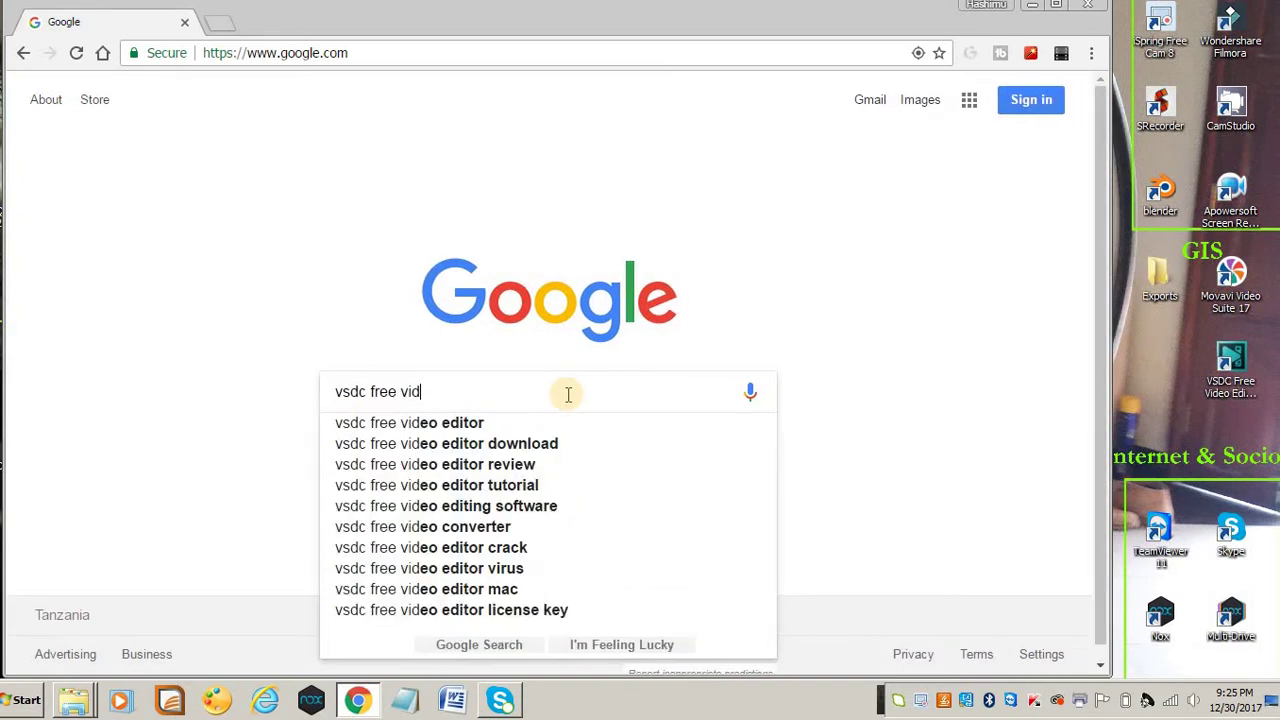
type("e")
left_click(485, 423)
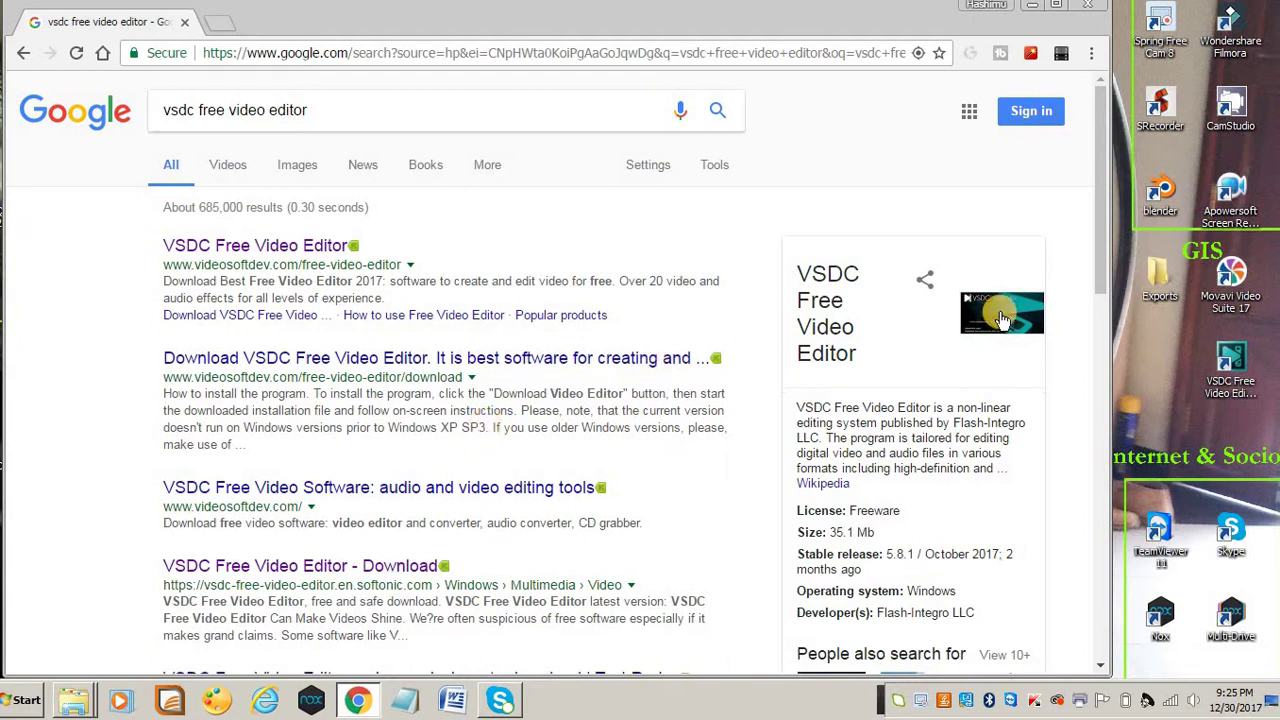
Launch VSDC Free Video Editor from the desktop and close the 'Explore Pro Solution' promotion
double_click(1236, 356)
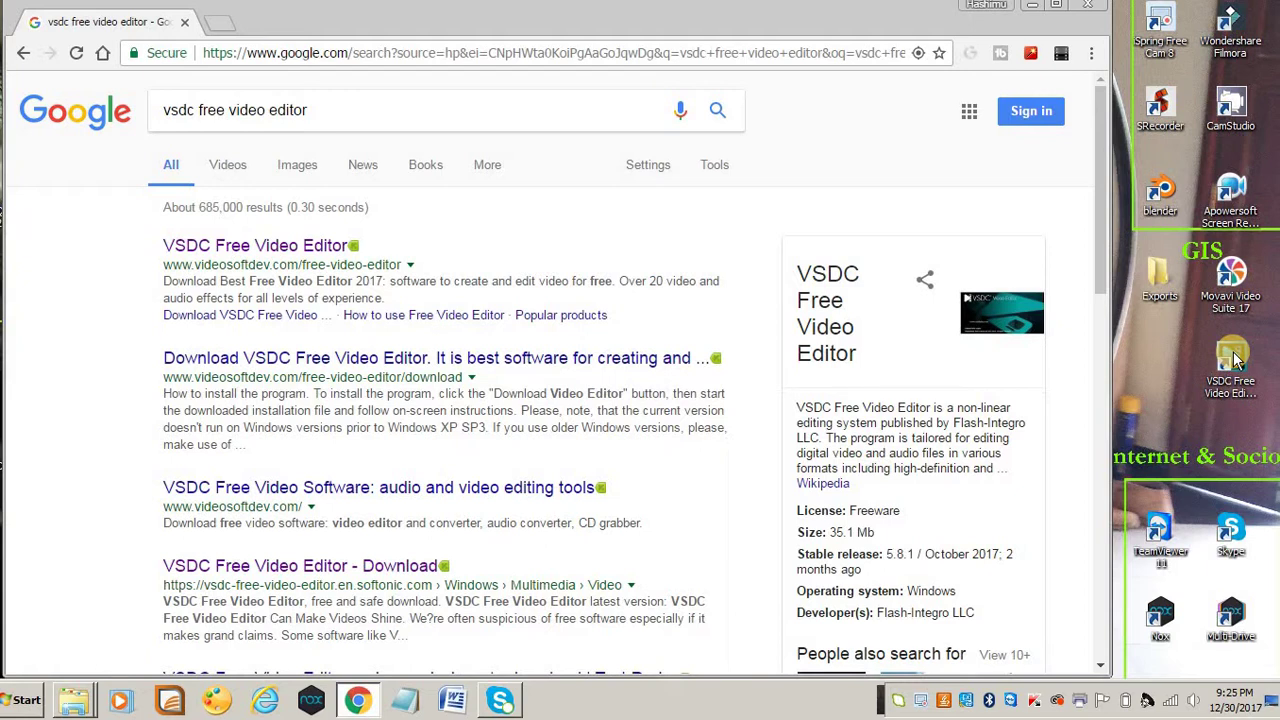
double_click(1236, 357)
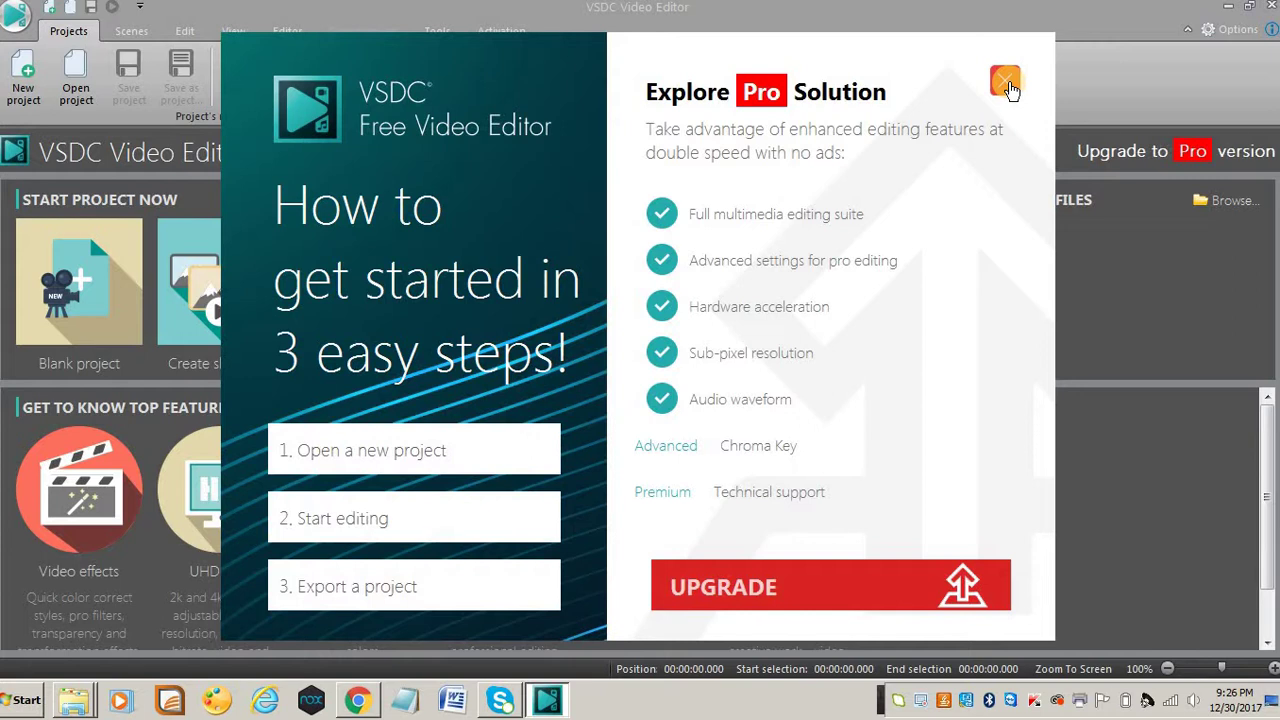
left_click(1006, 82)
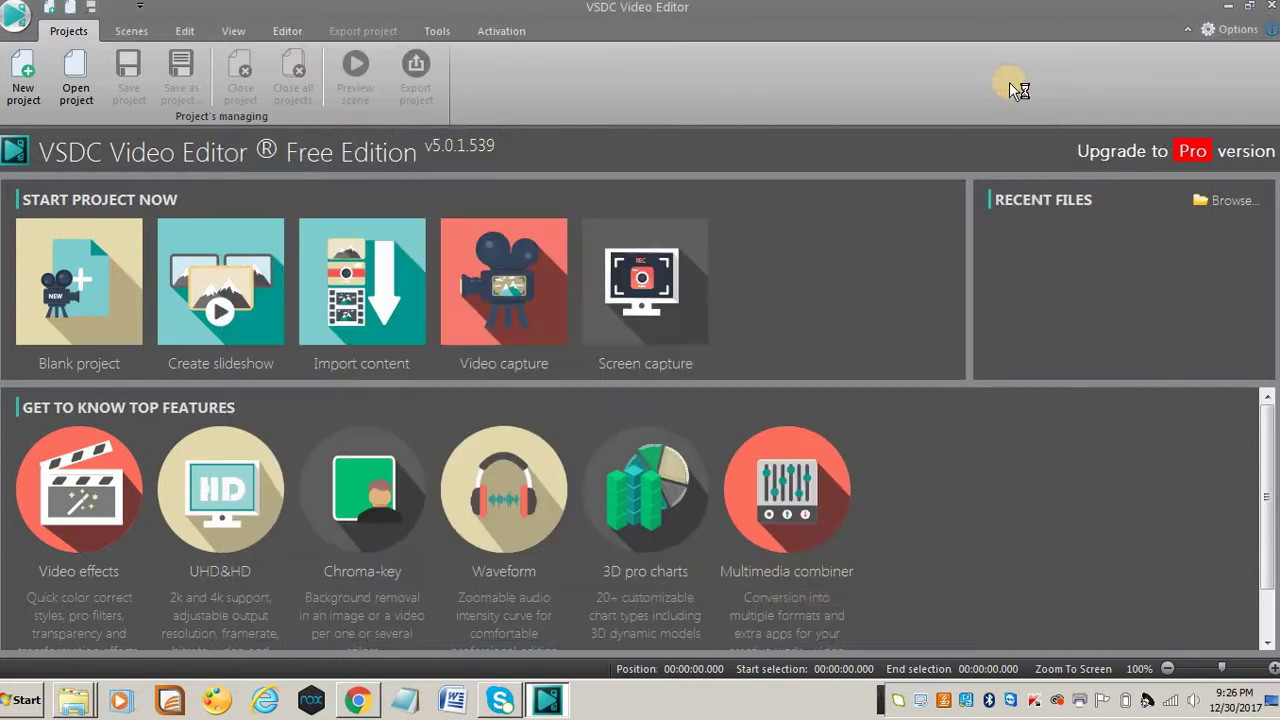
Import the MP4 from D:\New folder as a new 640x352, 29.970 fps project
left_click(389, 305)
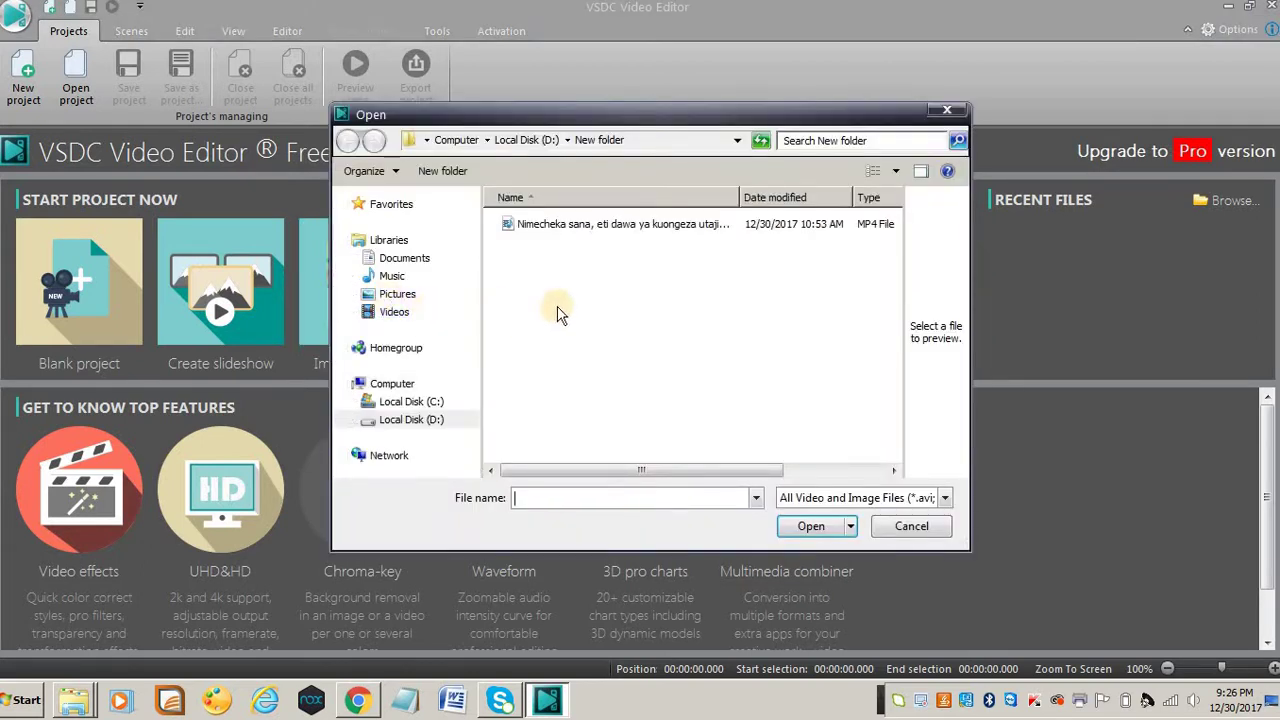
left_click(578, 228)
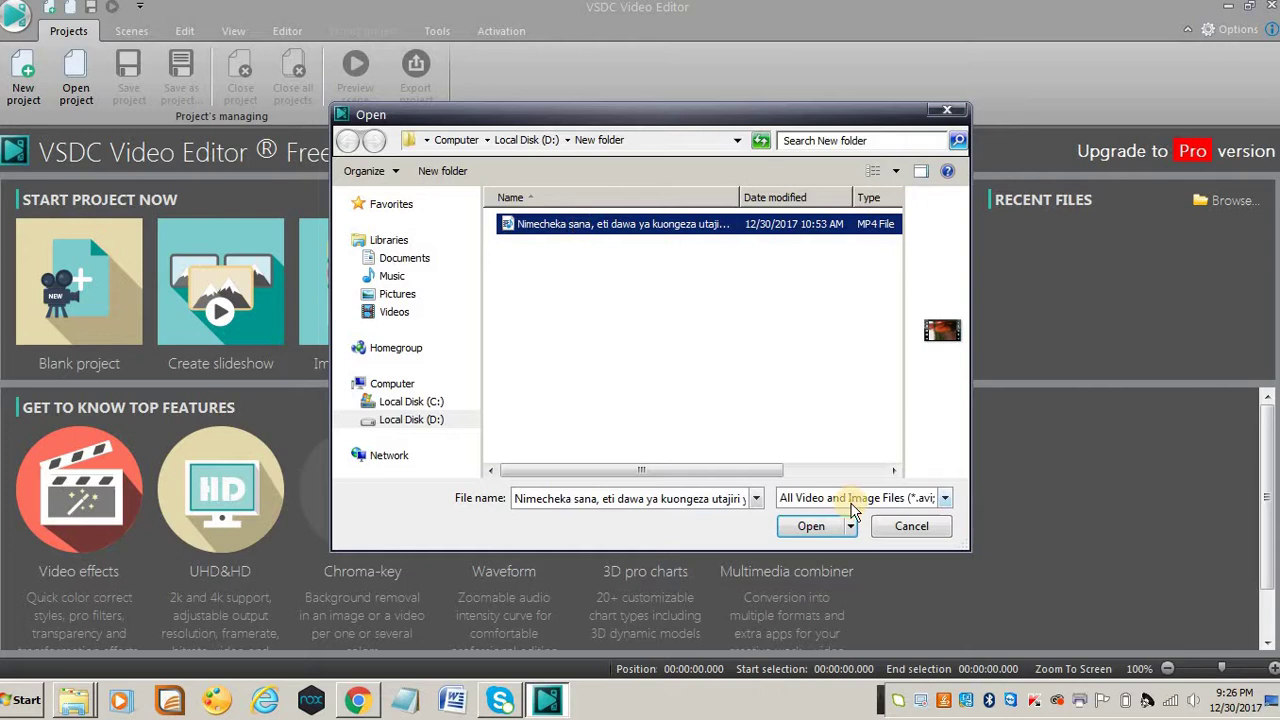
left_click(812, 527)
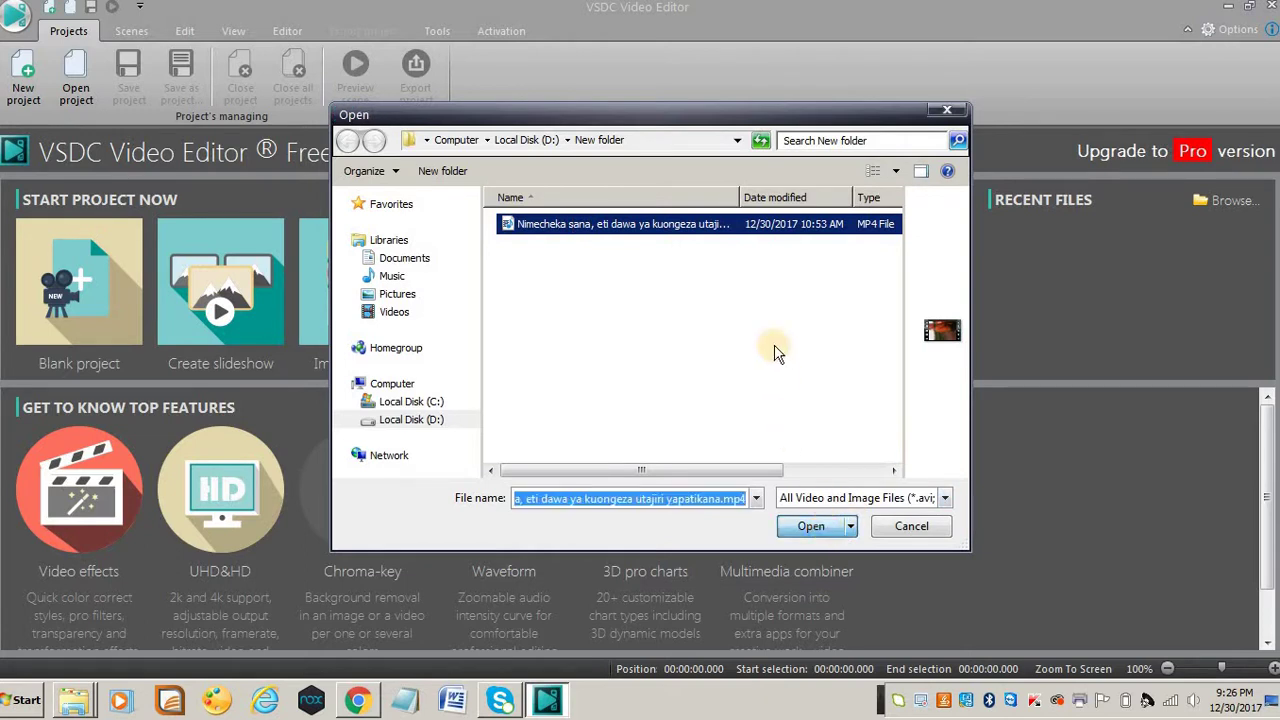
left_click(811, 527)
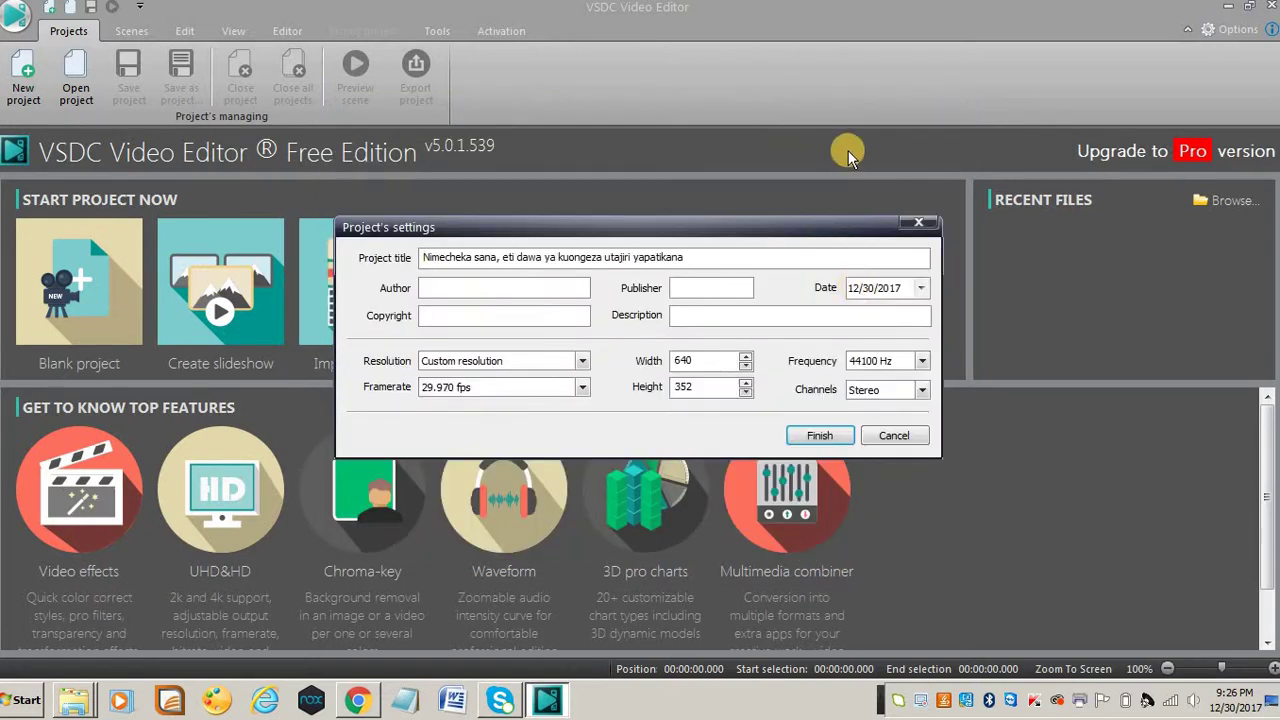
Accept the project settings and rotate the clip 90° clockwise so it stands upright
left_click(819, 436)
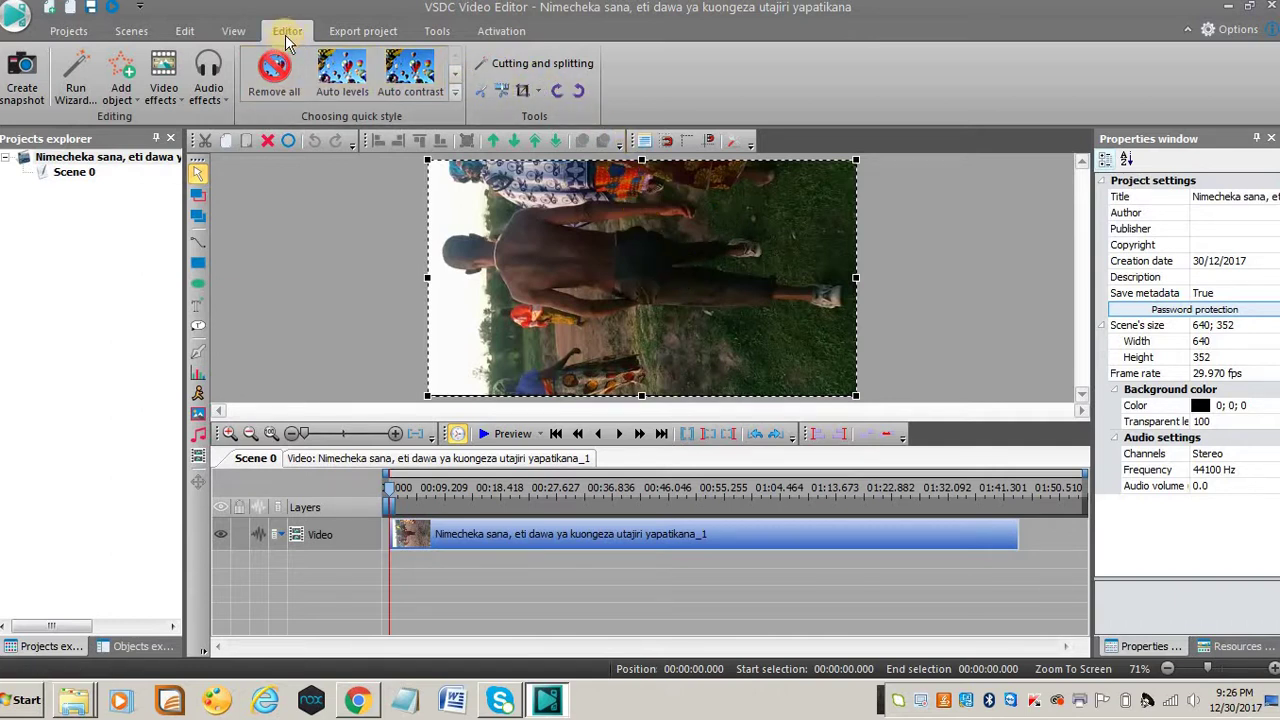
left_click(557, 92)
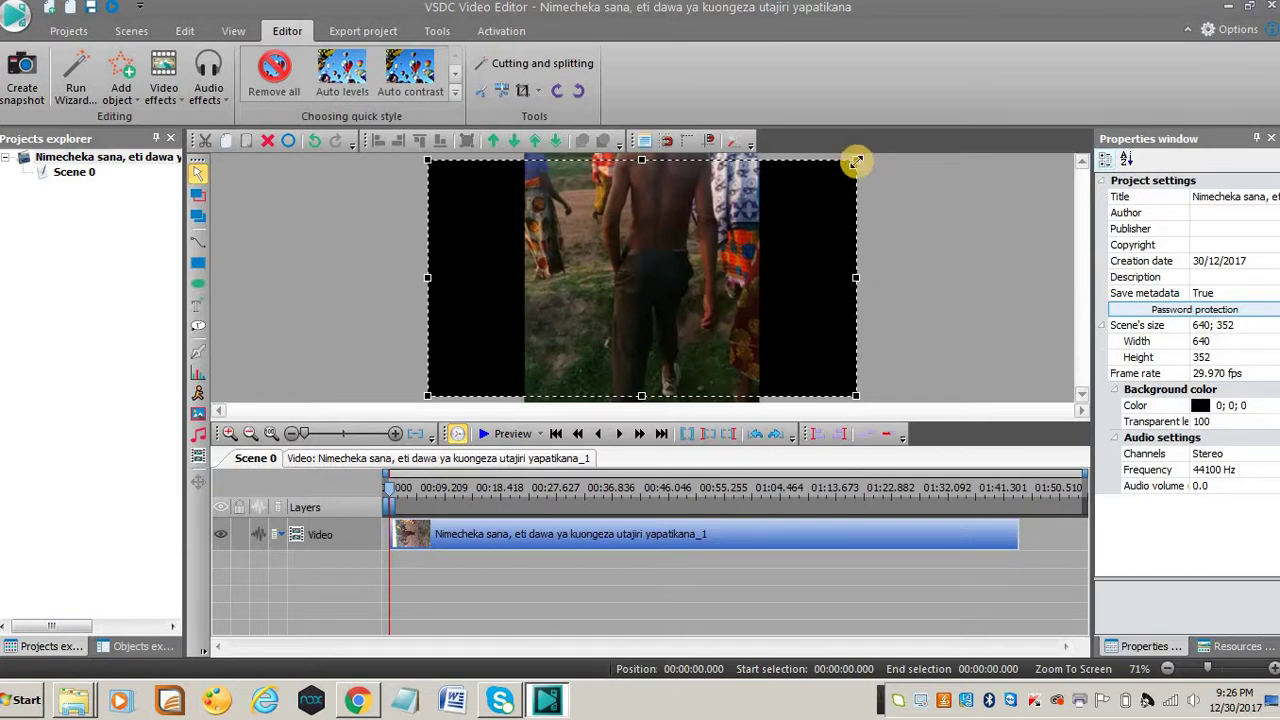
Resize and move the video to Left 158, Top 85, Width 419, Height 186, centred in the scene
left_click_drag(856, 161, 748, 236)
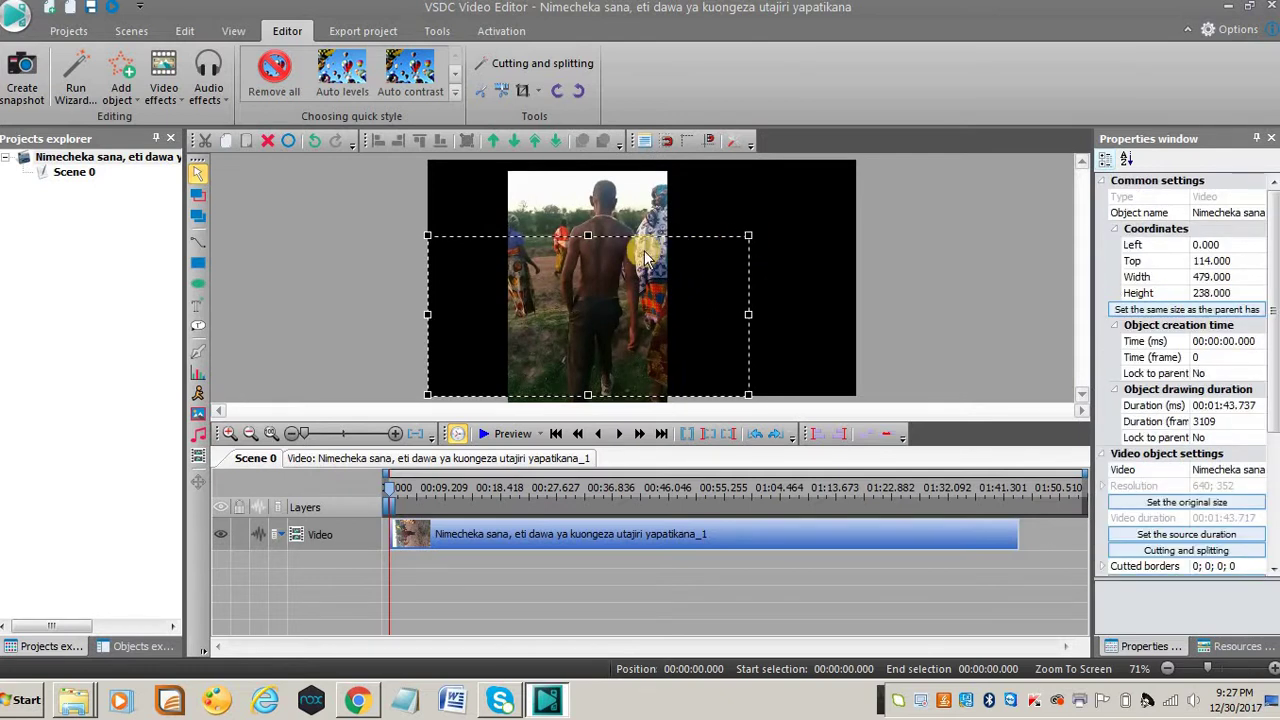
left_click_drag(615, 250, 678, 243)
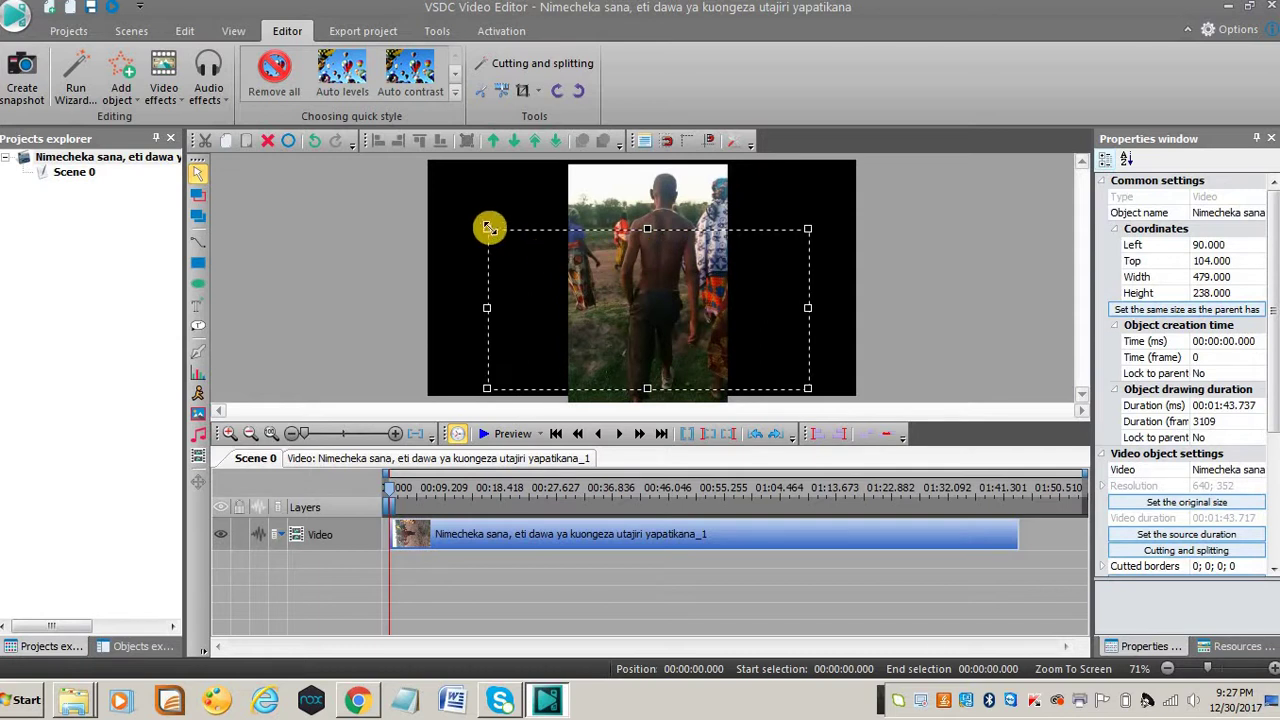
left_click_drag(488, 228, 498, 236)
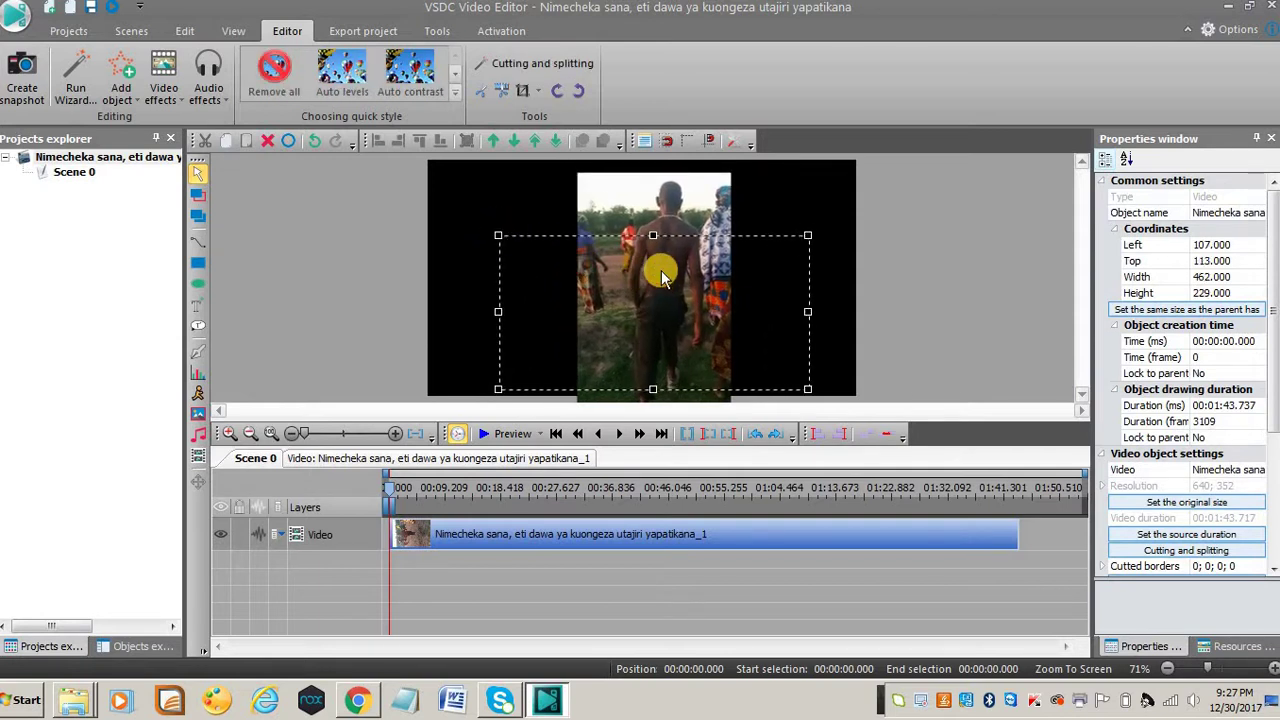
mouse_move(657, 266)
left_mouse_down()
mouse_move(663, 240)
mouse_move(670, 253)
left_mouse_up()
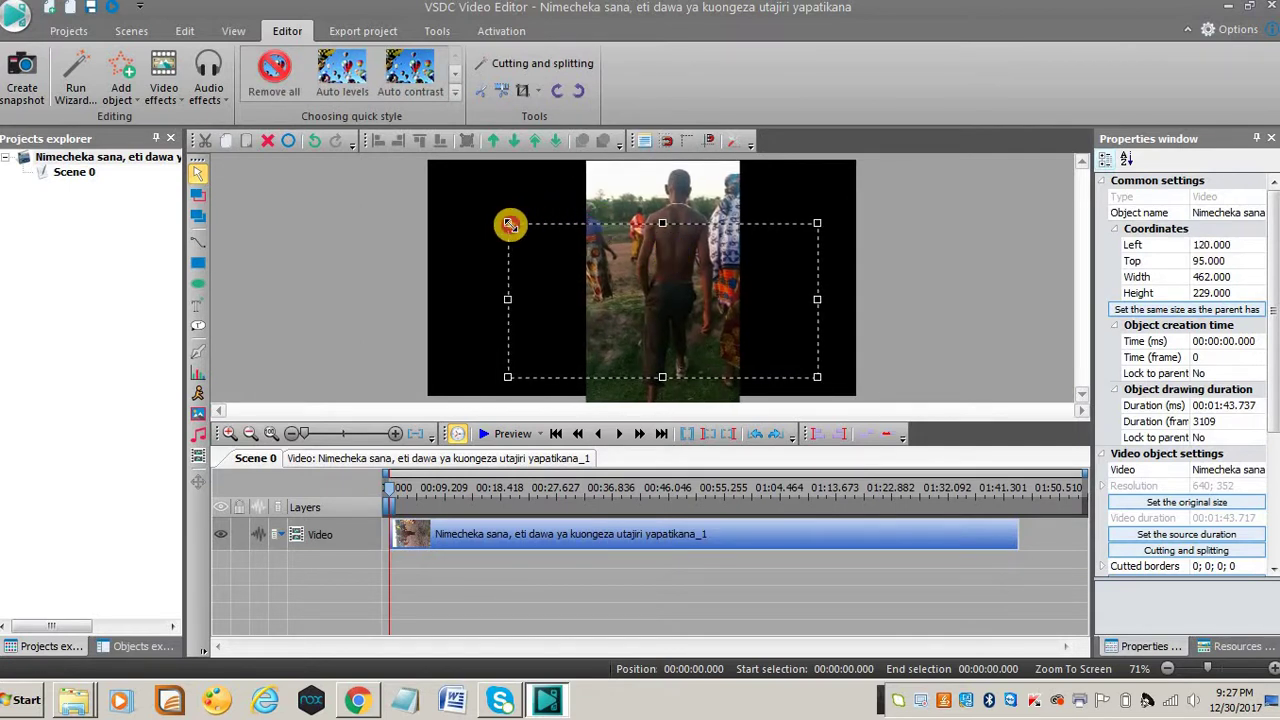
left_click_drag(508, 223, 521, 240)
left_click_drag(699, 310, 697, 277)
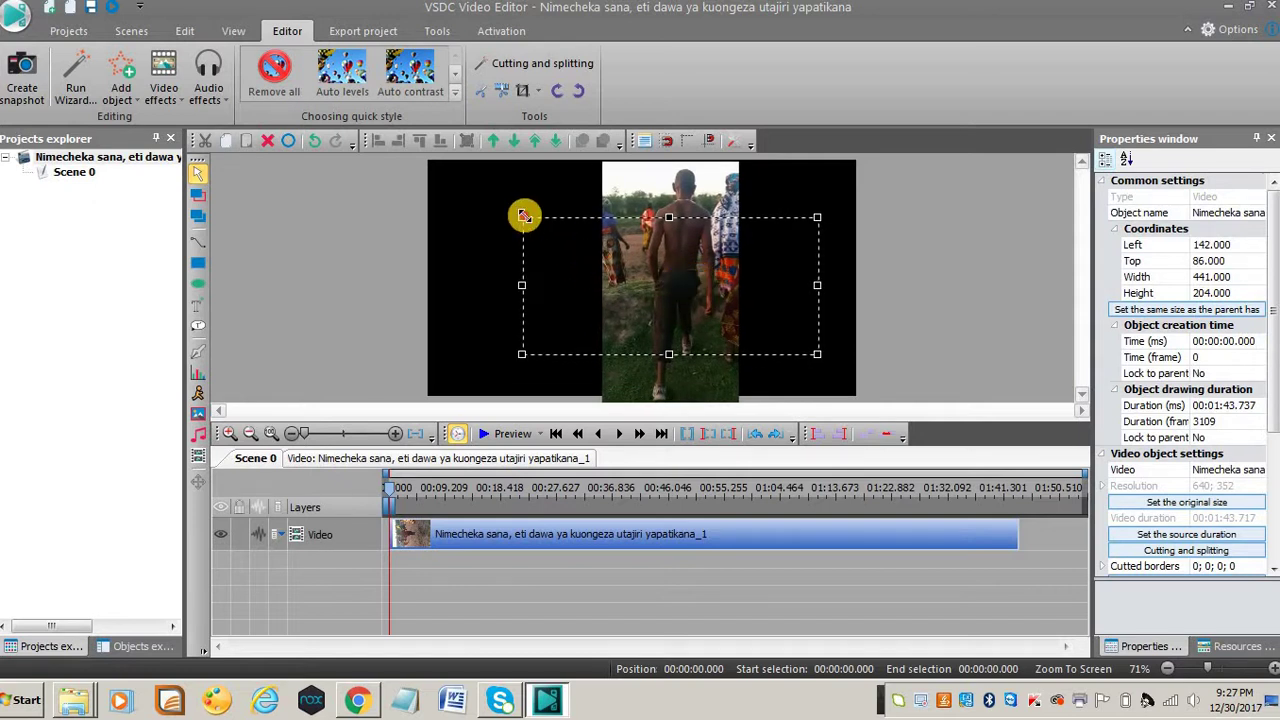
left_click_drag(523, 216, 530, 222)
left_click_drag(697, 284, 693, 273)
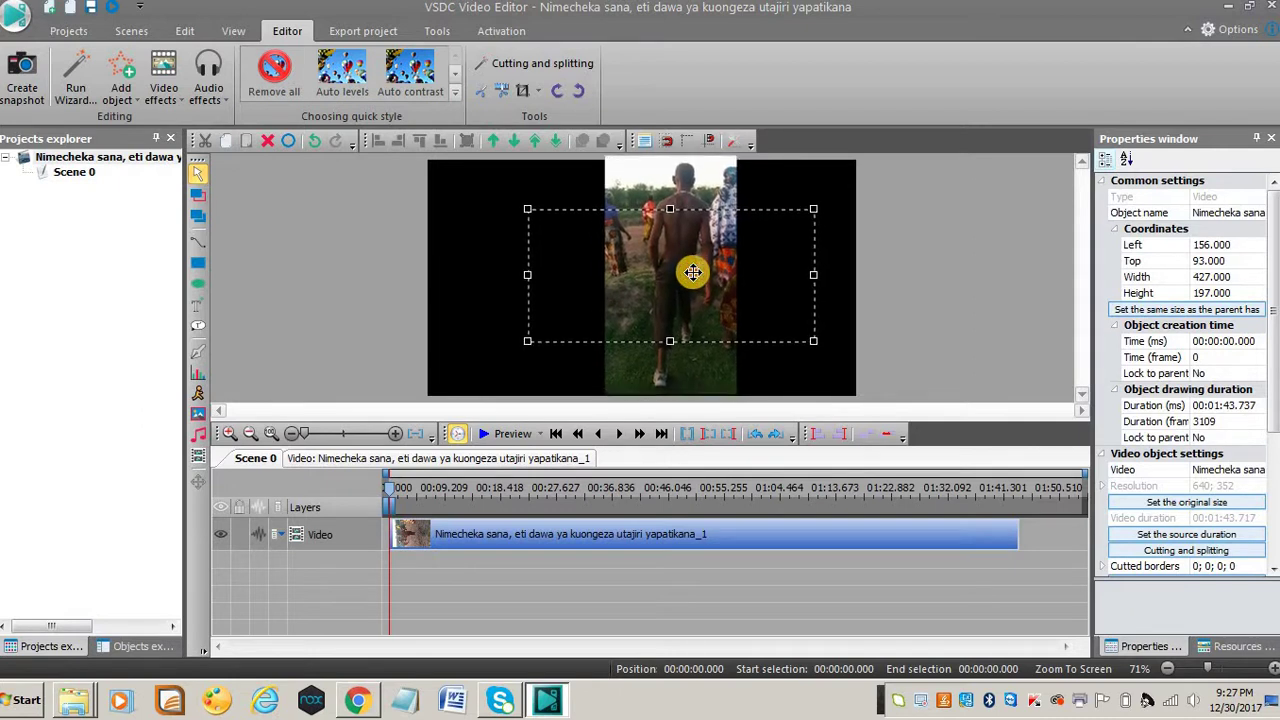
left_click_drag(529, 206, 533, 216)
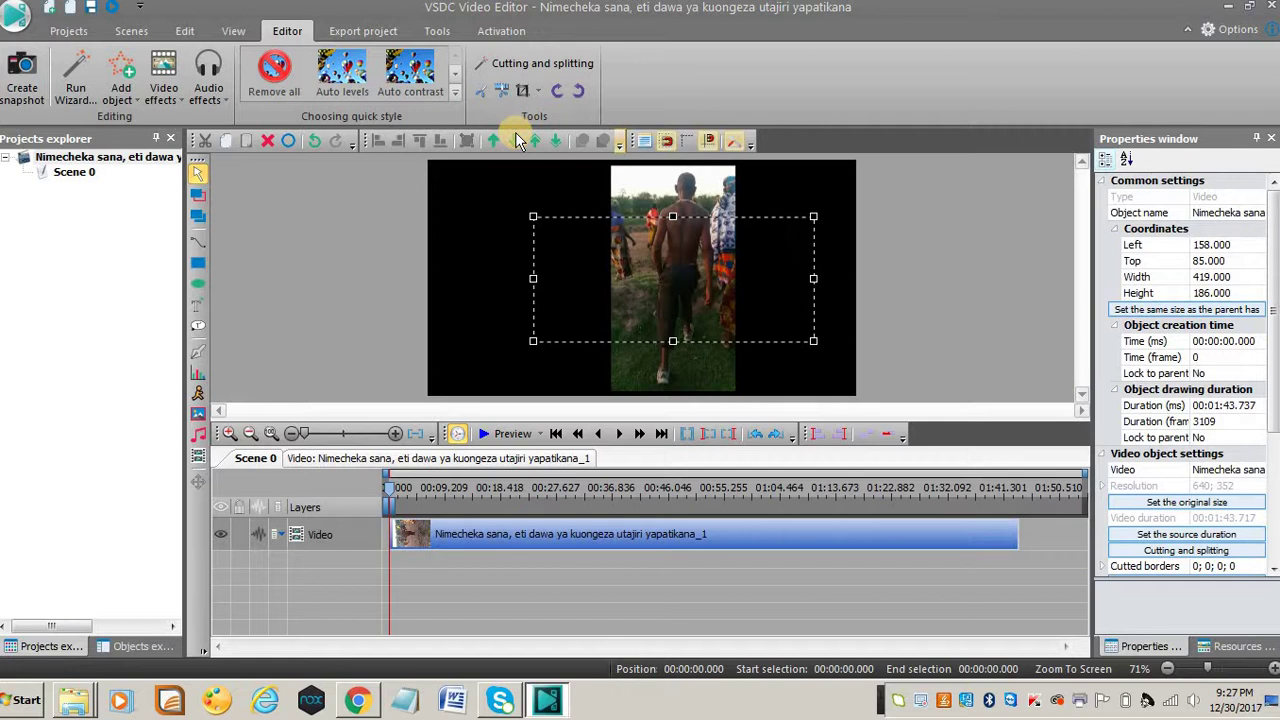
Show the Export project settings: MPG, NTSC compatible, MPEG-2 at 4000 kbps
left_click(383, 40)
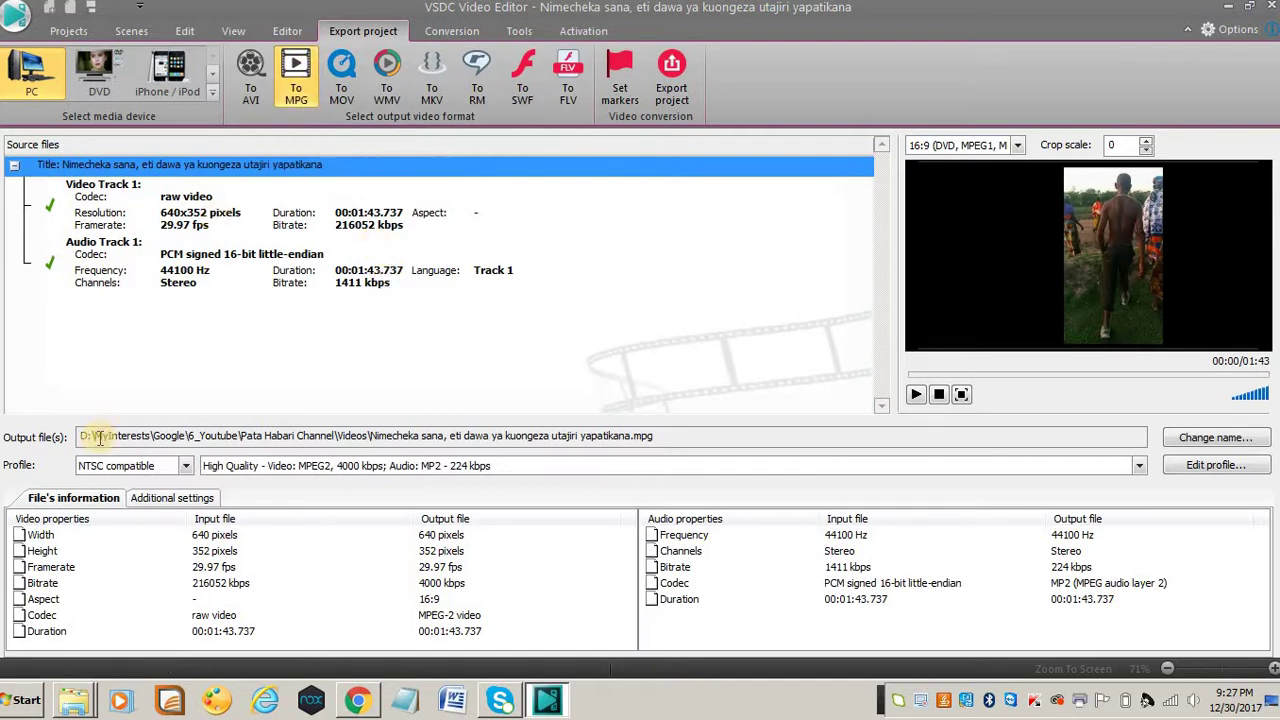
Set the output location to D:\New folder and enter 'converted' as the file name
left_click(1188, 440)
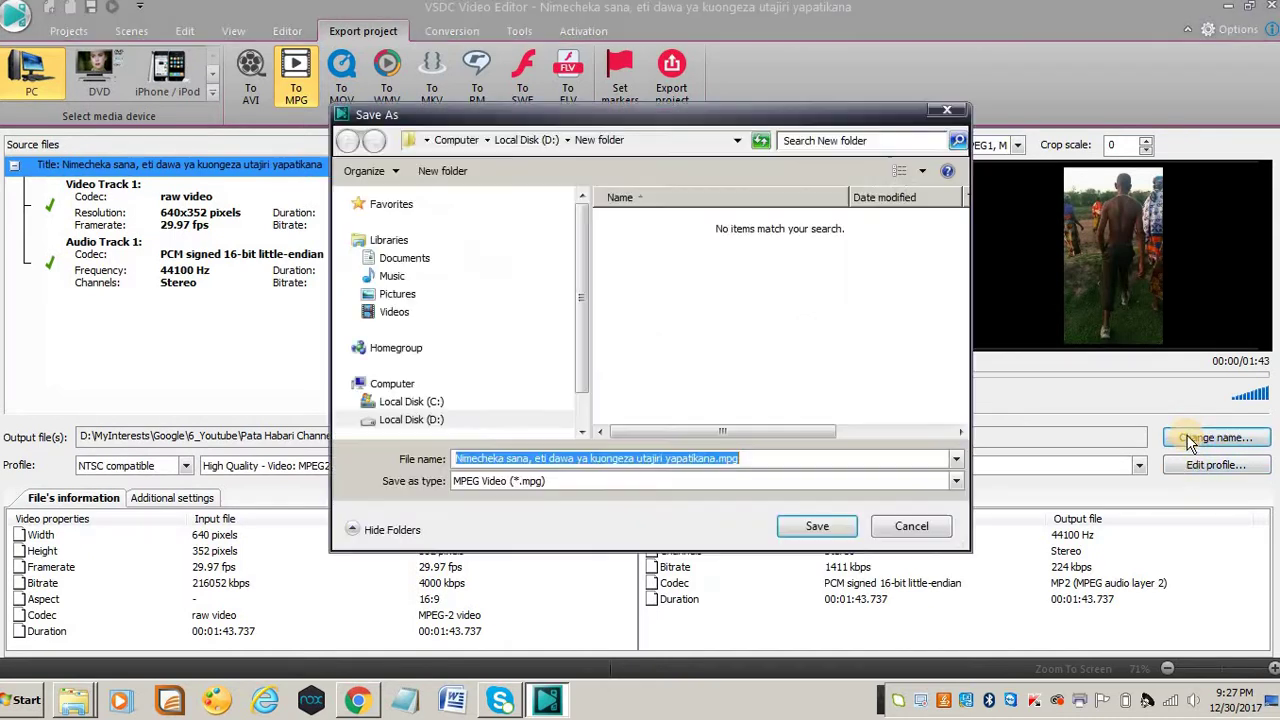
left_click(418, 419)
left_click_drag(965, 225, 955, 331)
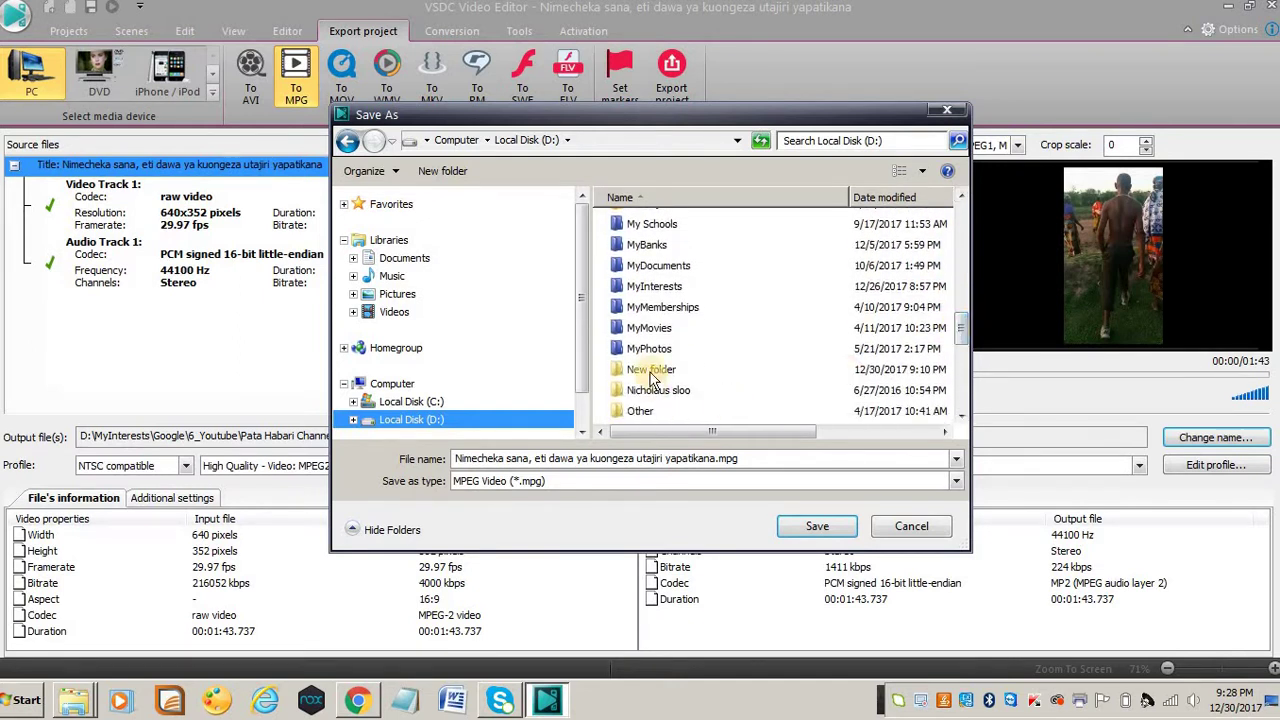
double_click(651, 370)
left_click(765, 459)
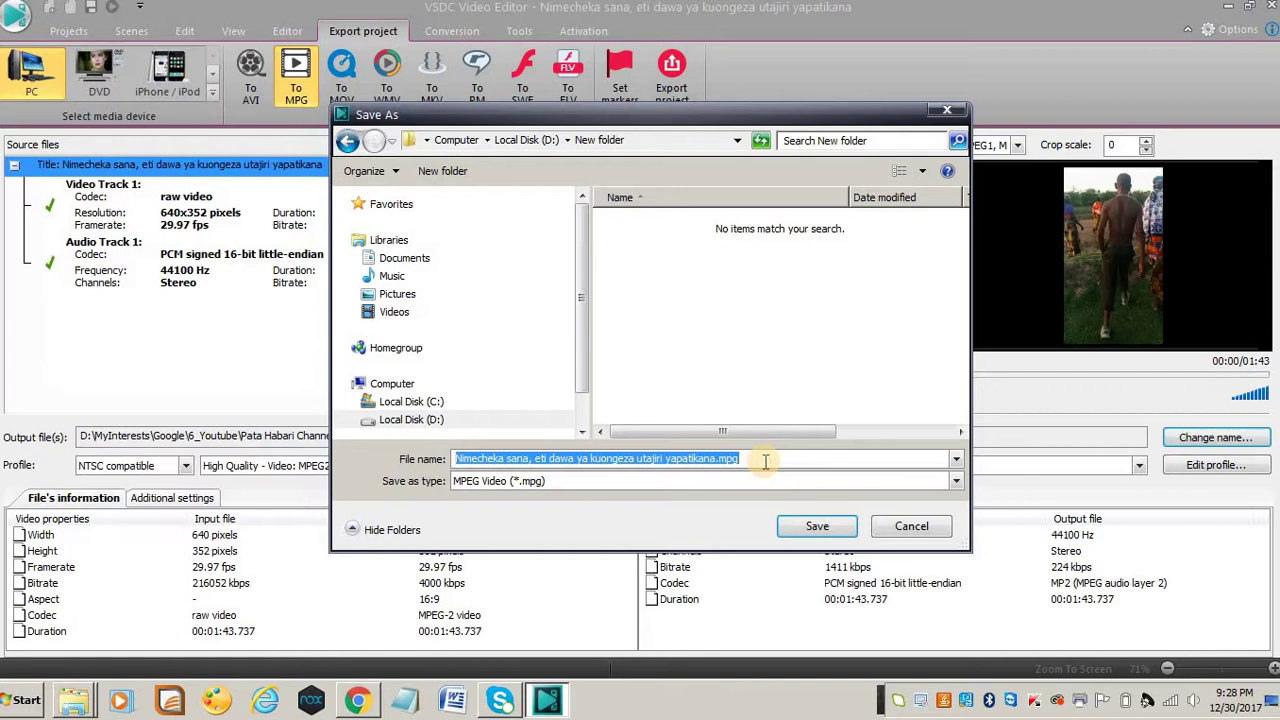
type("converted")
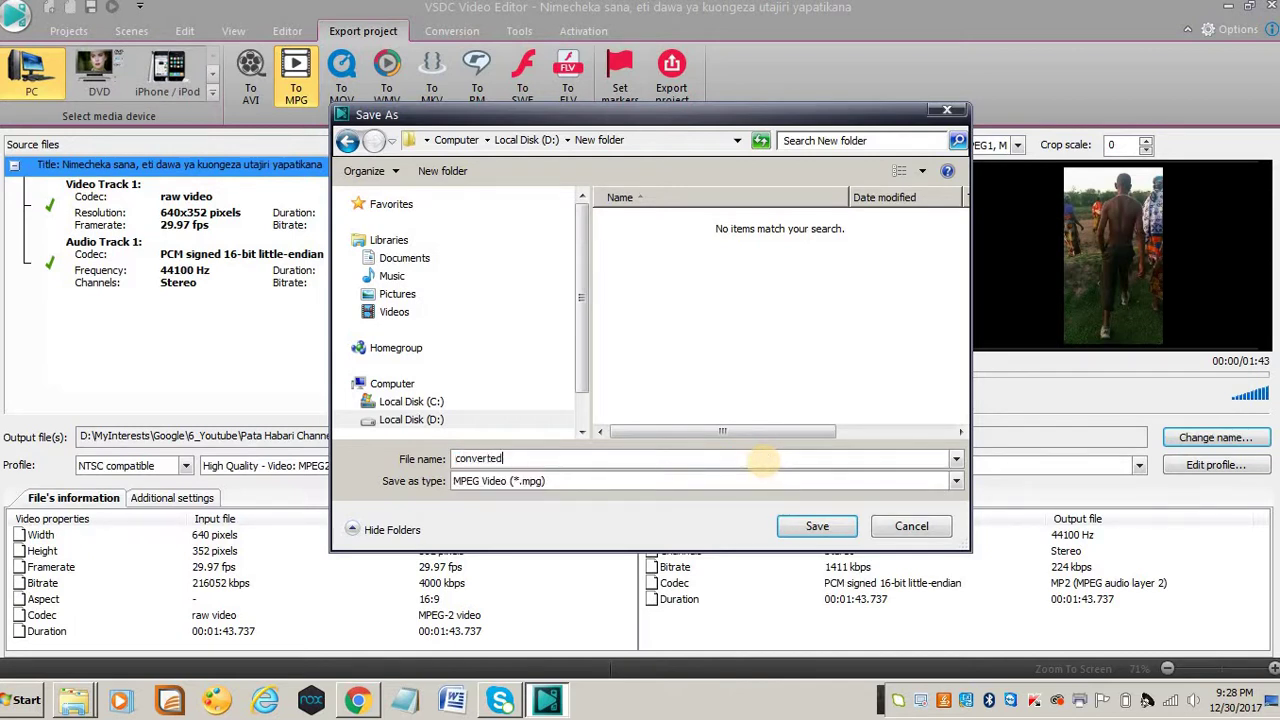
Save the output path as D:\New folder\converted.mpg and switch to the Conversion panel
left_click(815, 527)
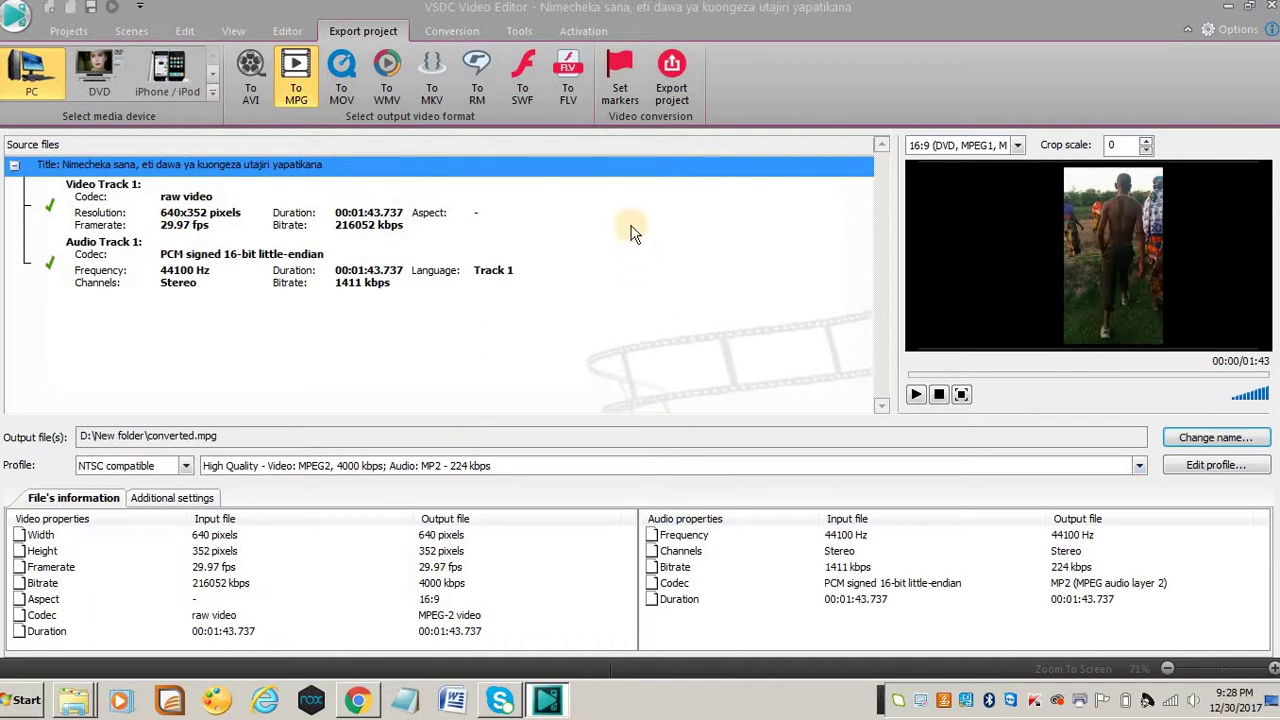
left_click(452, 34)
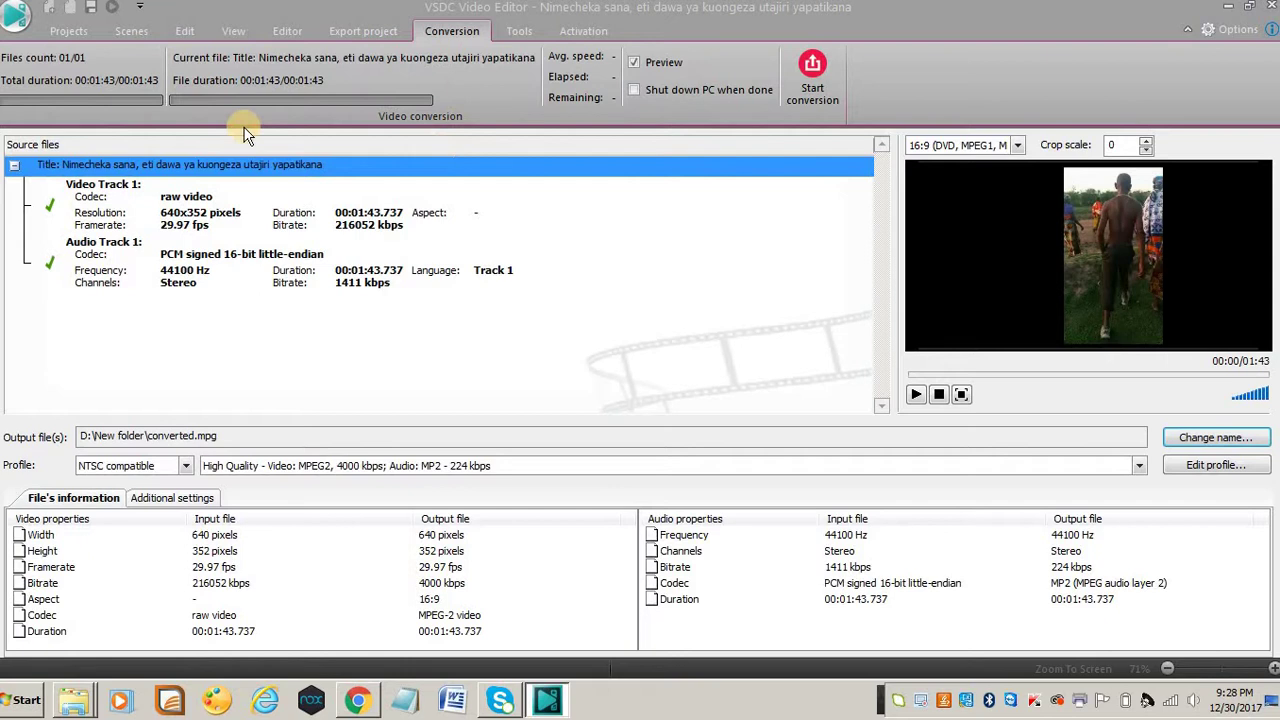
Start the conversion and continue without premium features until it reaches 100%
left_click(812, 91)
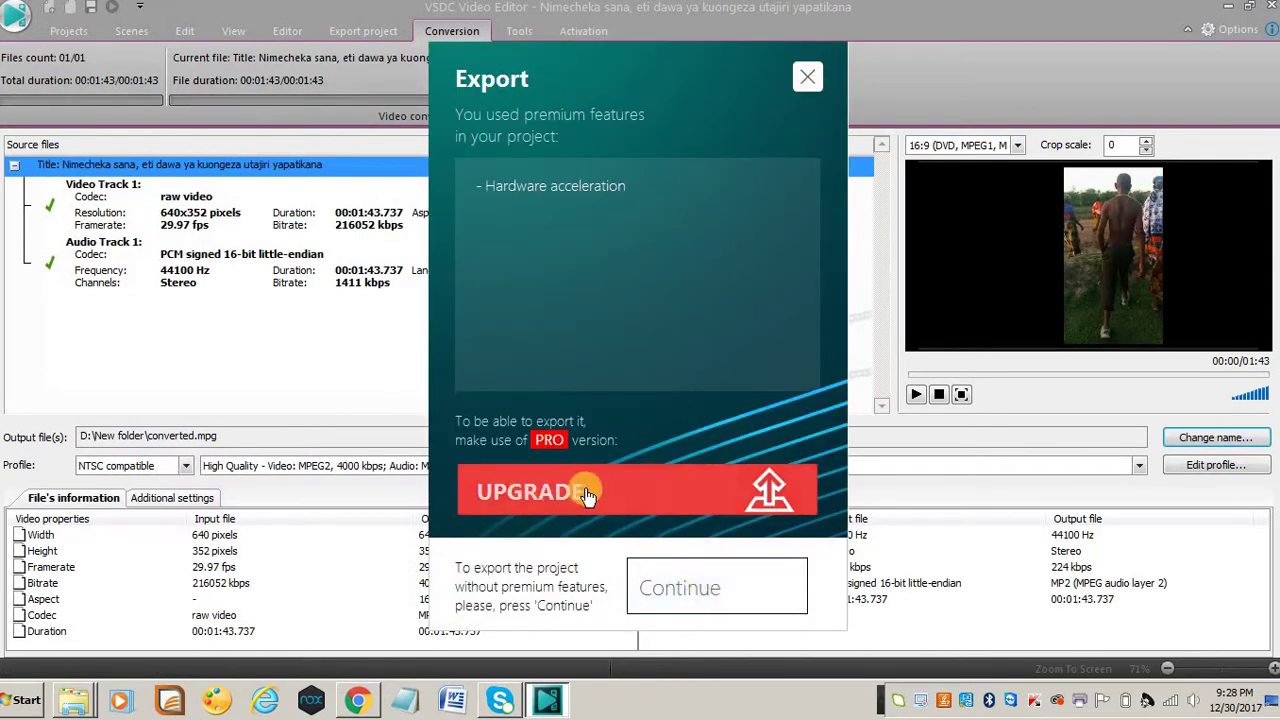
left_click(663, 592)
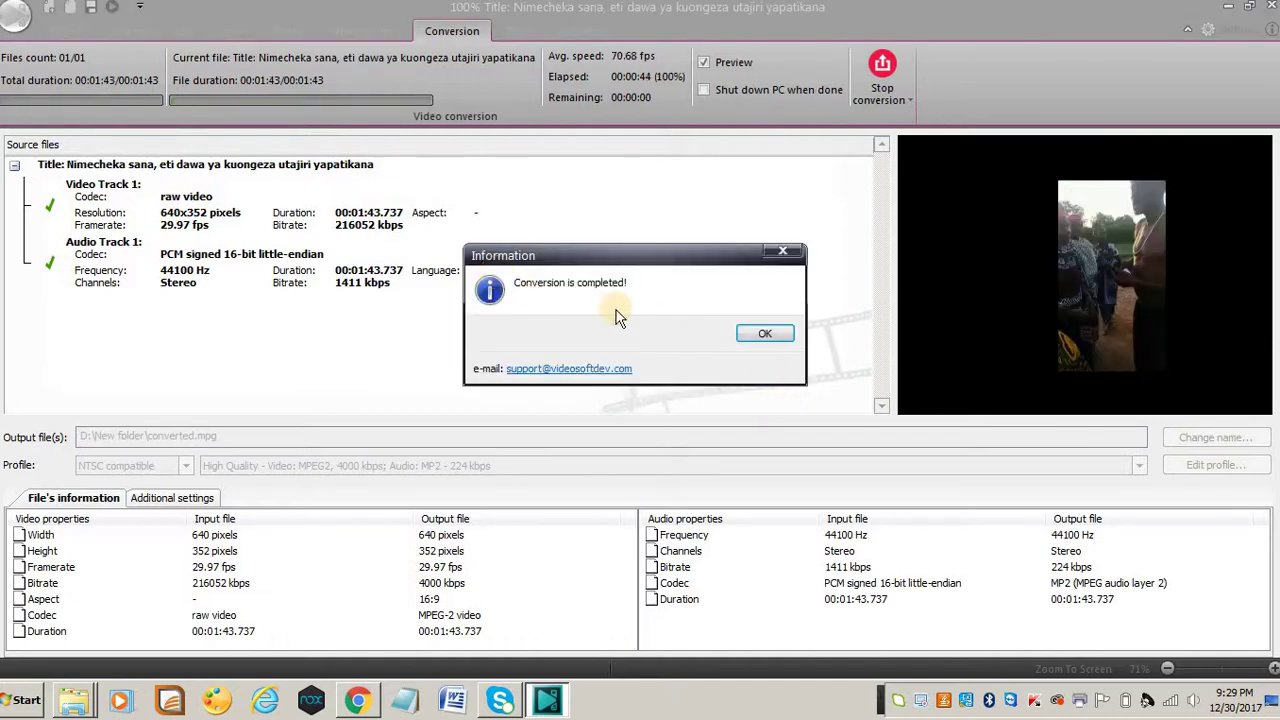
Dismiss the conversion-complete message and select converted.mpg in the D:\New folder window
left_click(763, 336)
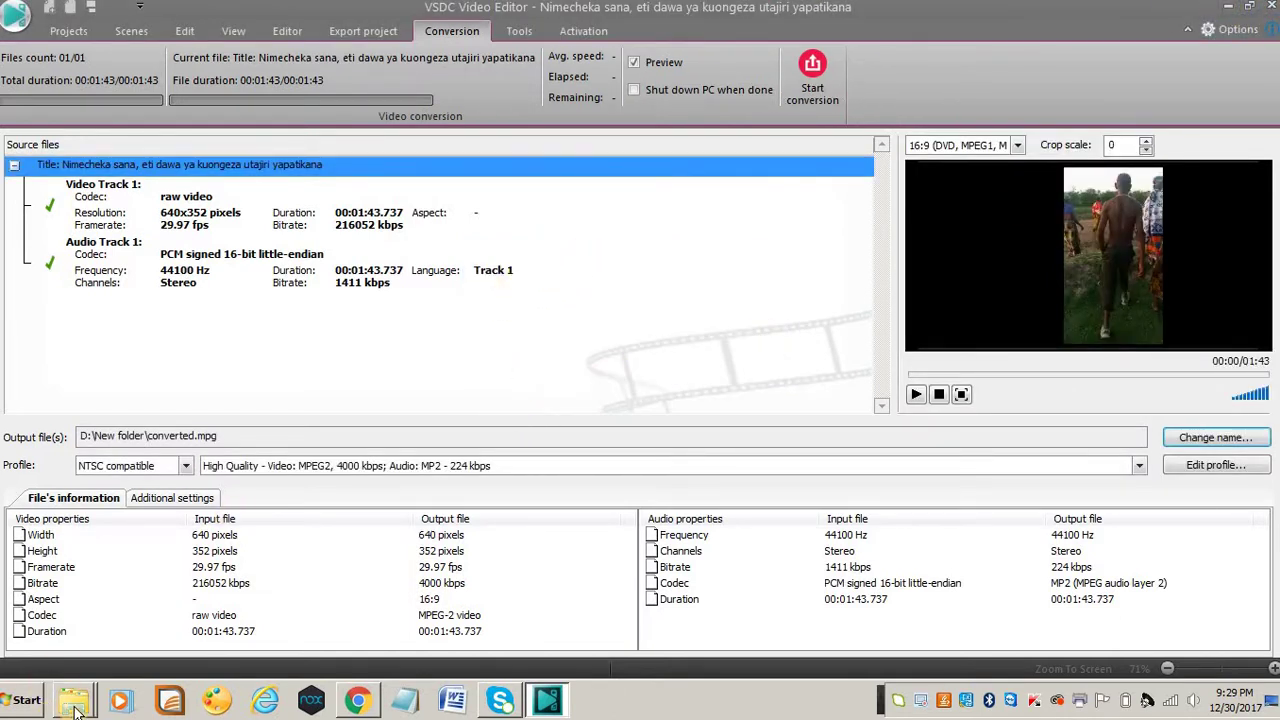
mouse_move(76, 708)
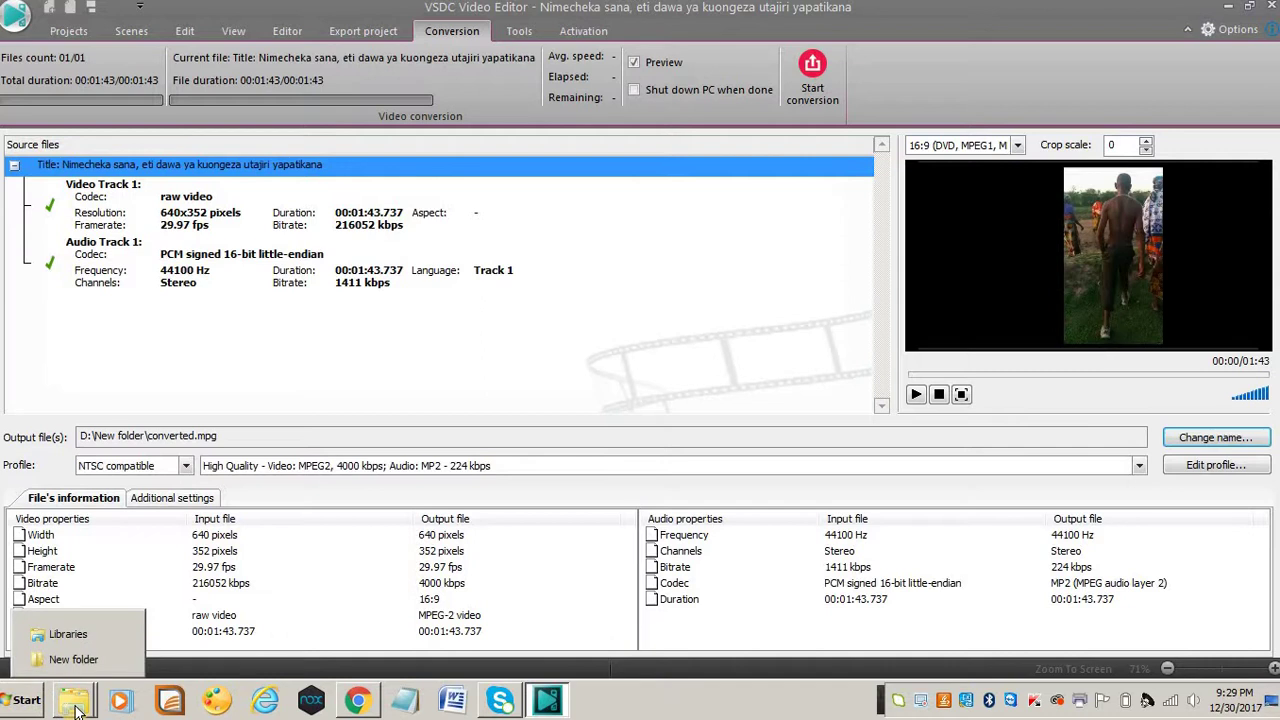
left_click(78, 668)
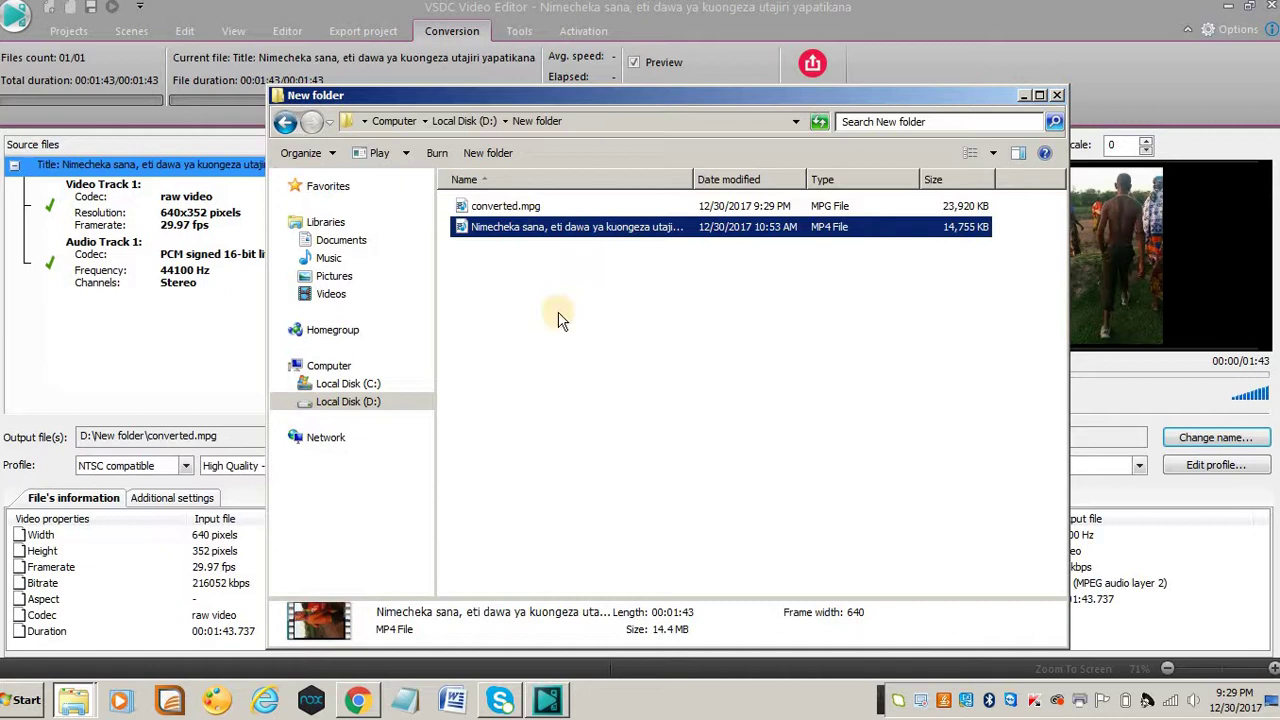
left_click(522, 210)
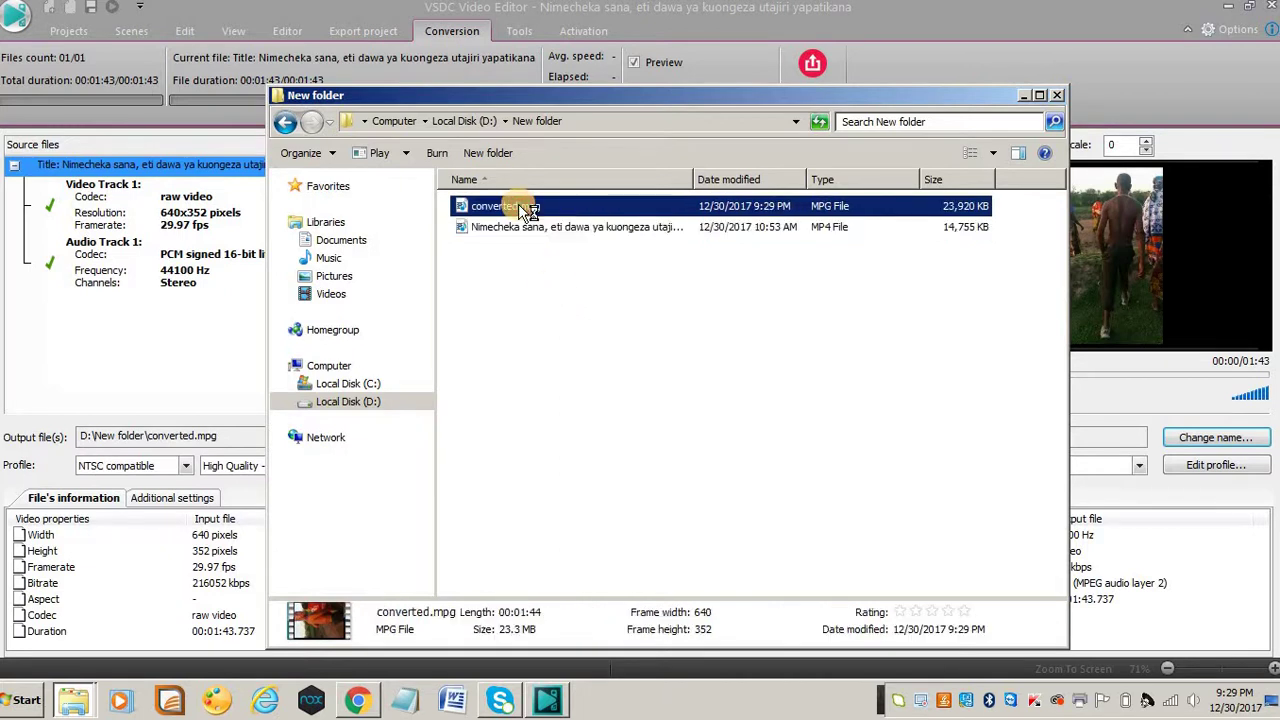